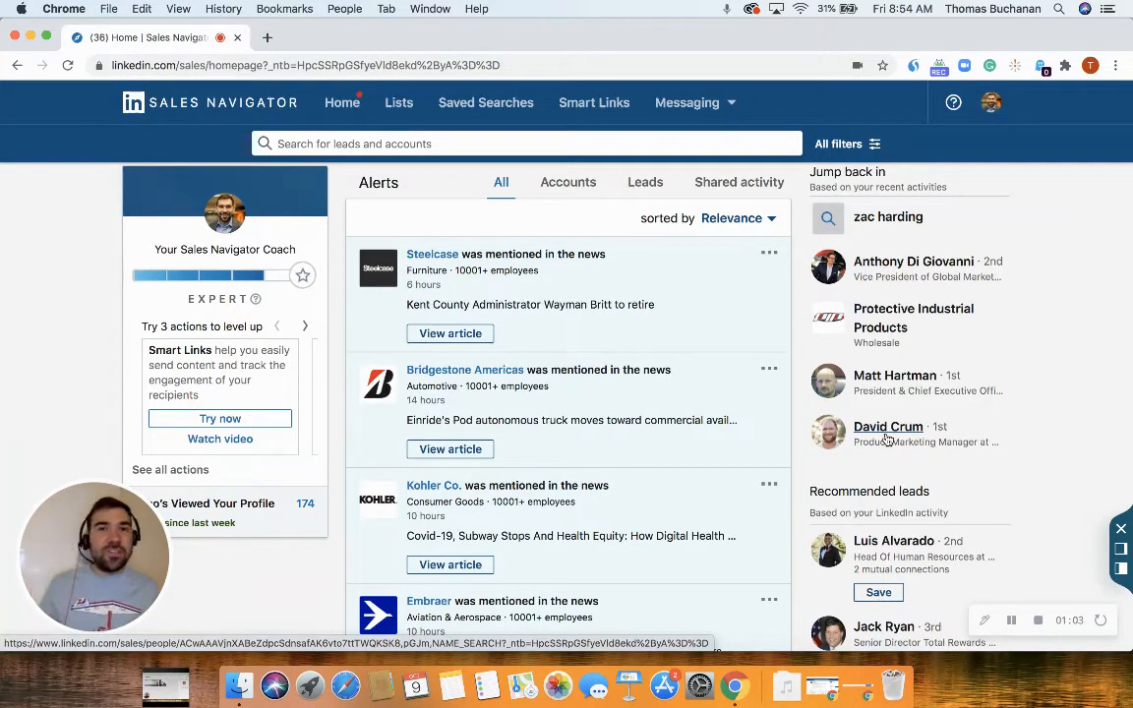
left_click(841, 145)
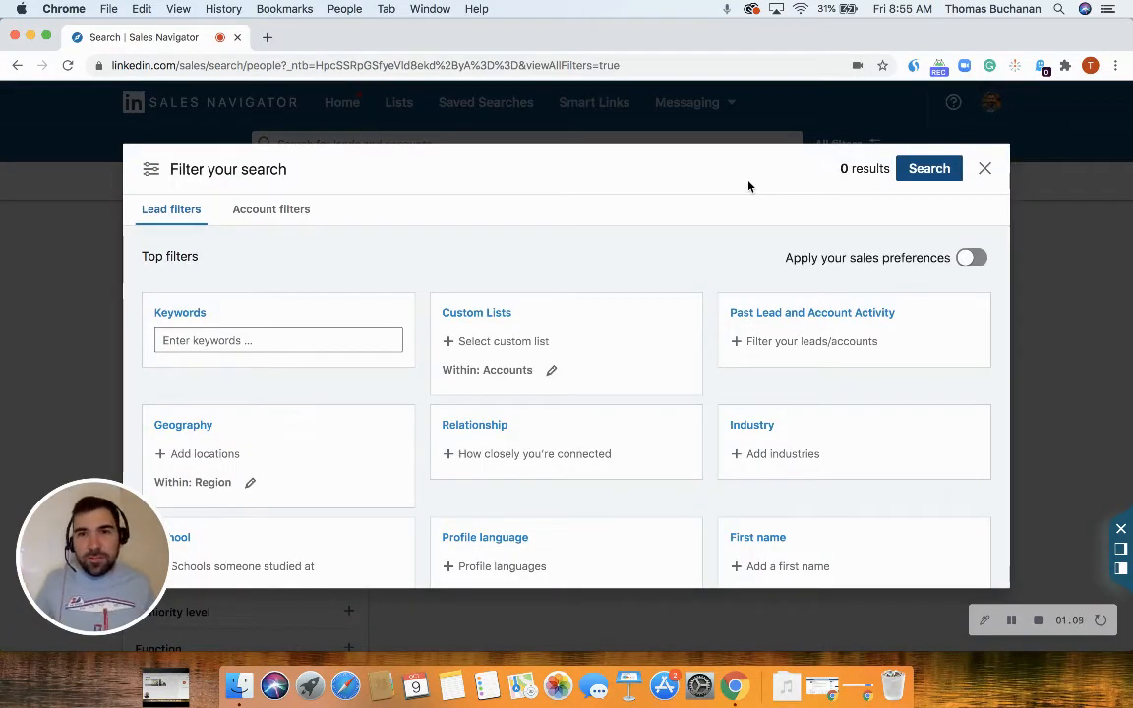
left_click(984, 168)
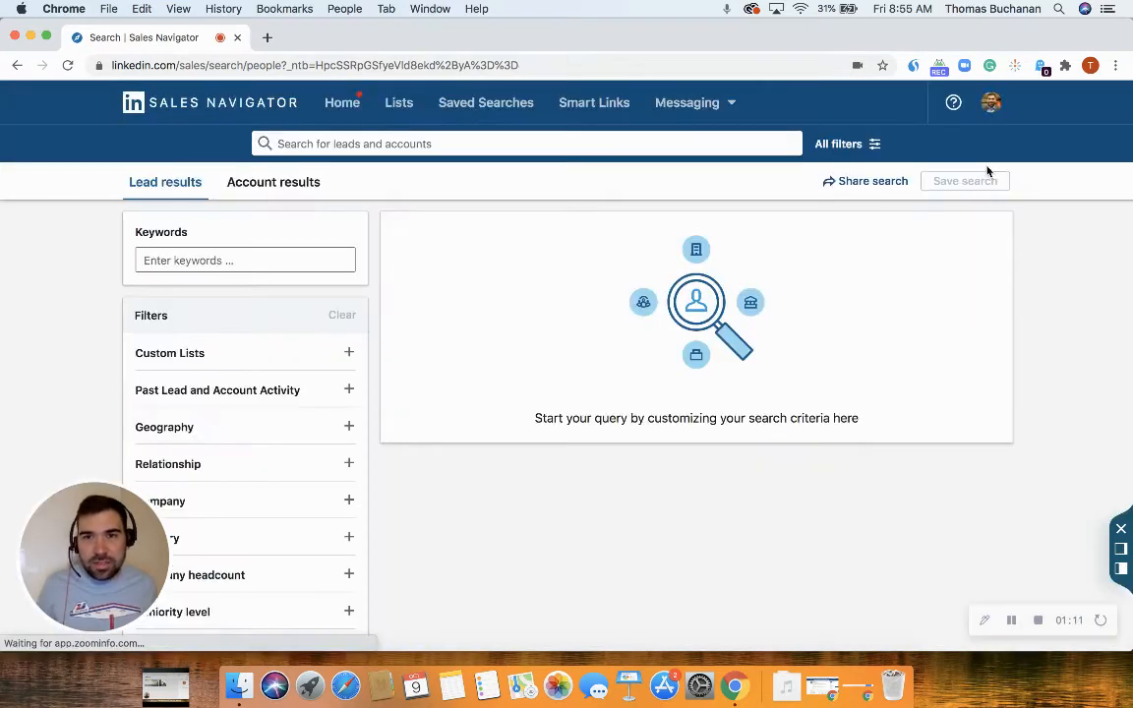
scroll(843, 152, "down", 1)
- Open the full set of lead search filters and include United States as the geography region
left_click(841, 144)
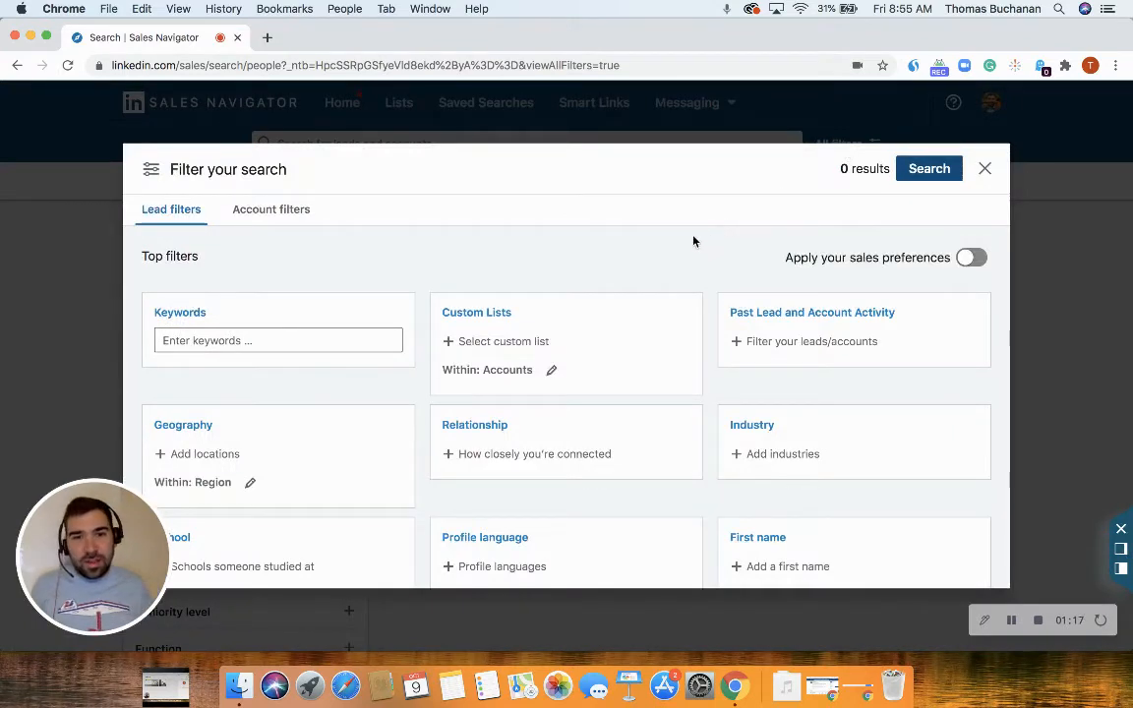
scroll(693, 240, "down", 6)
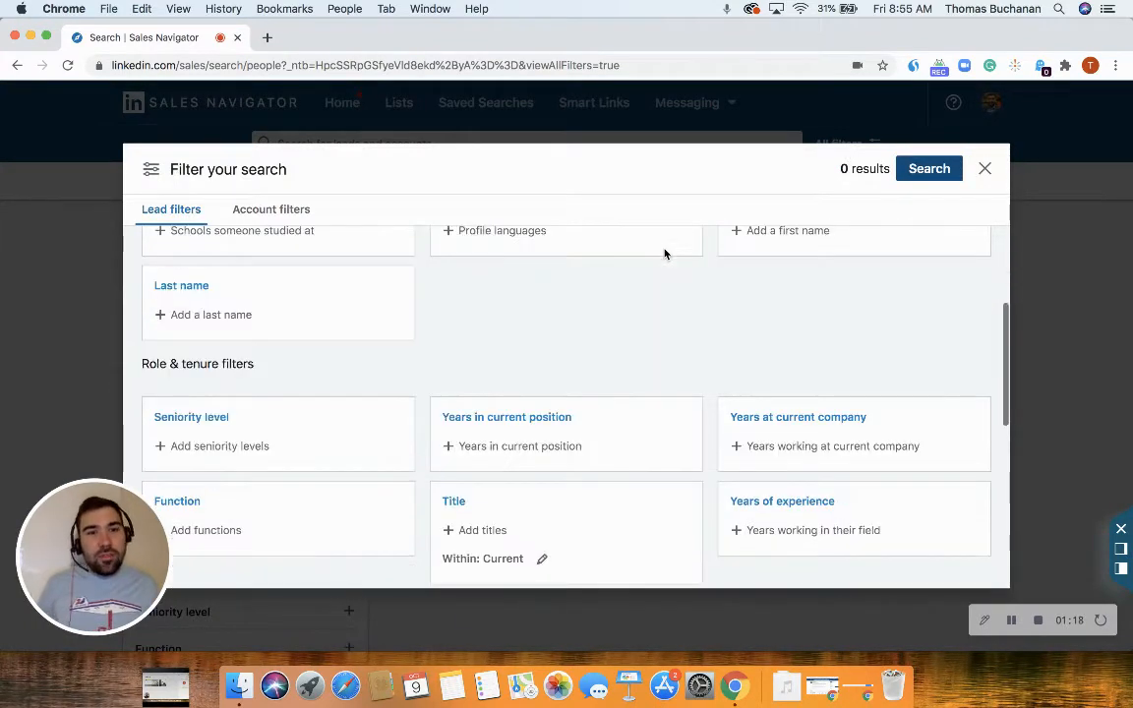
scroll(649, 256, "up", 3)
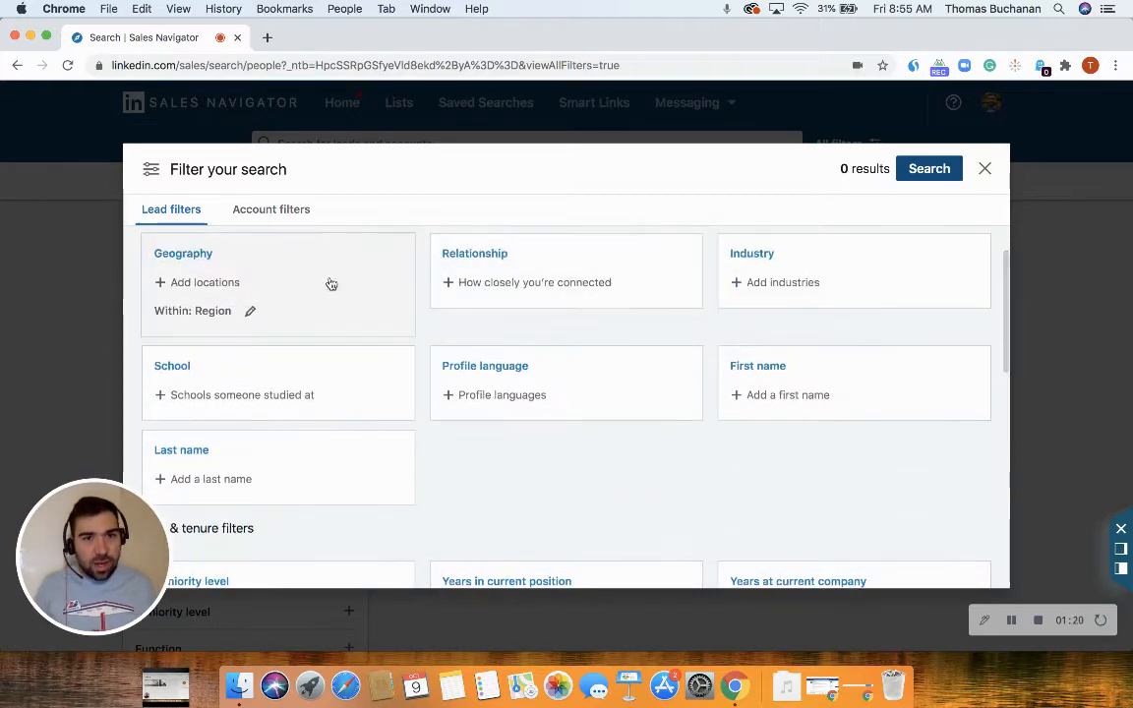
left_click(331, 283)
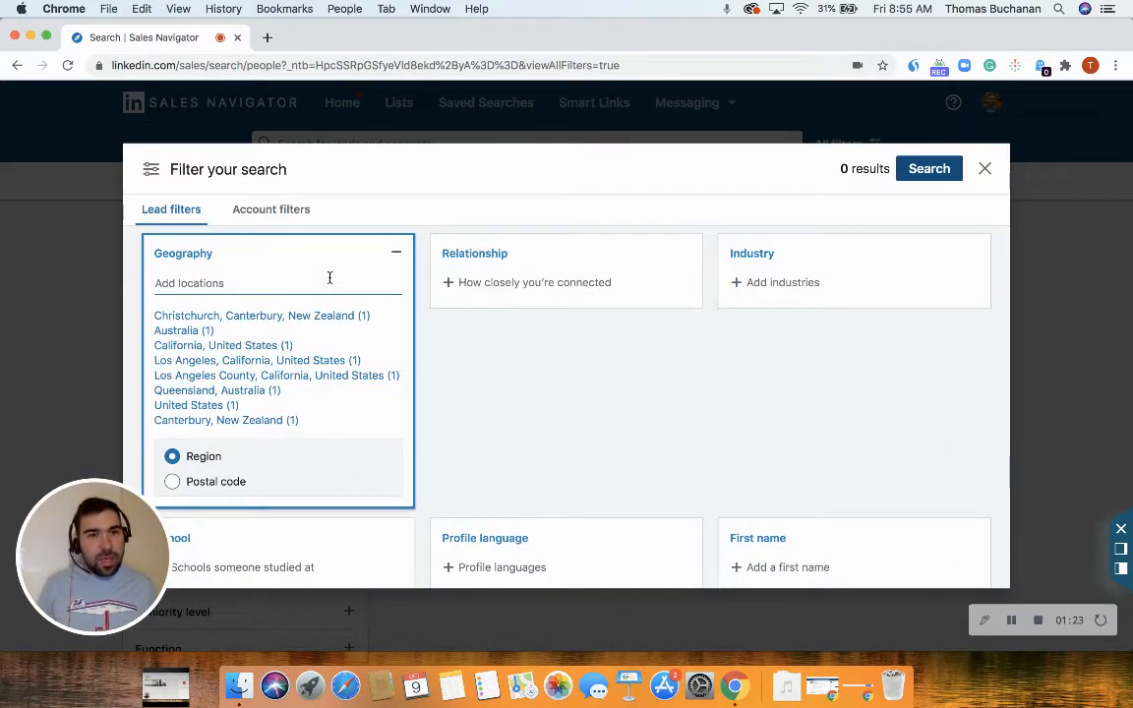
type("uni")
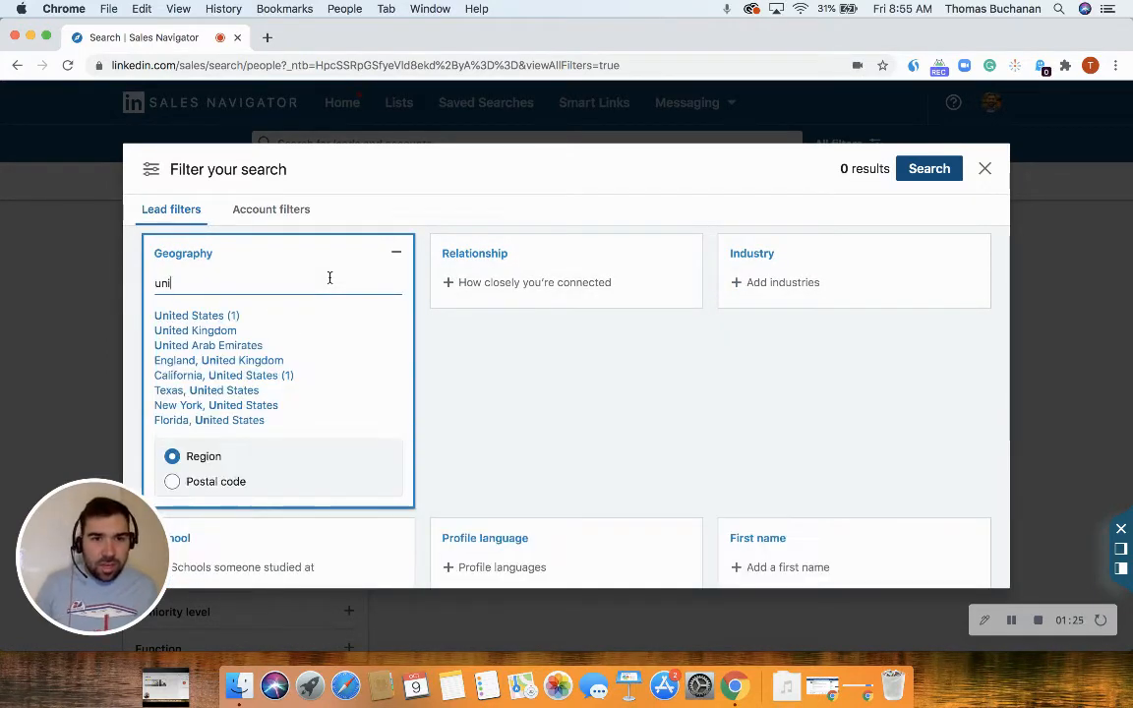
left_click(221, 315)
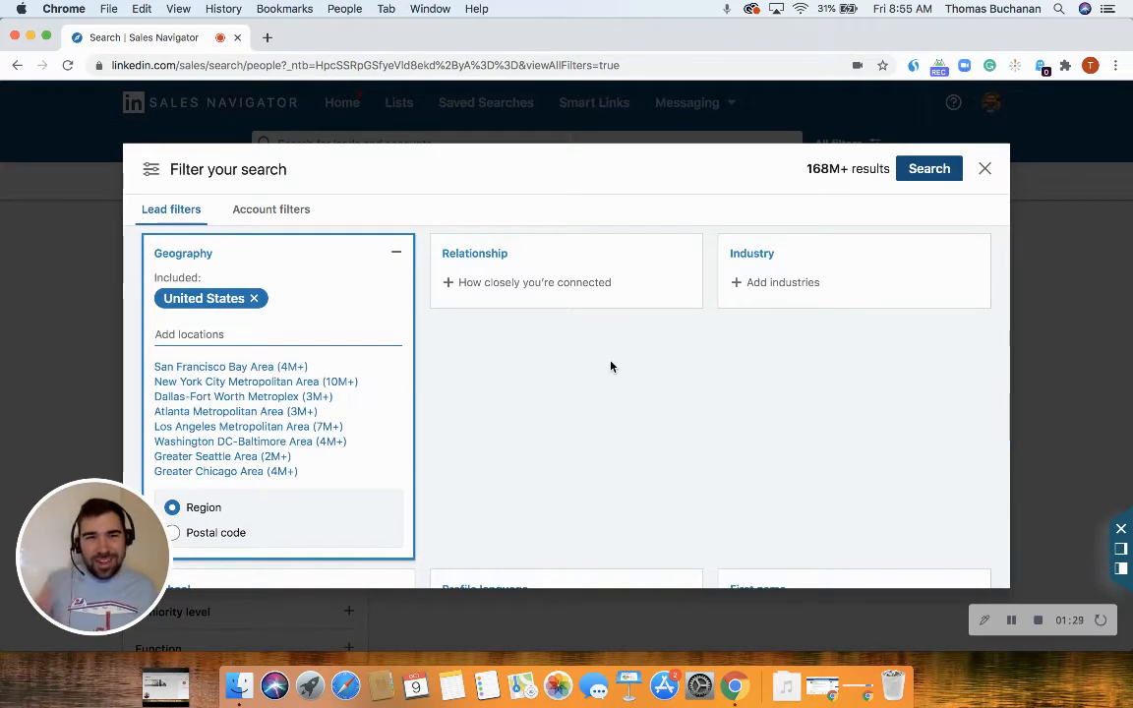
- Set the Company filter to match leads' past companies
scroll(607, 359, "down", 10)
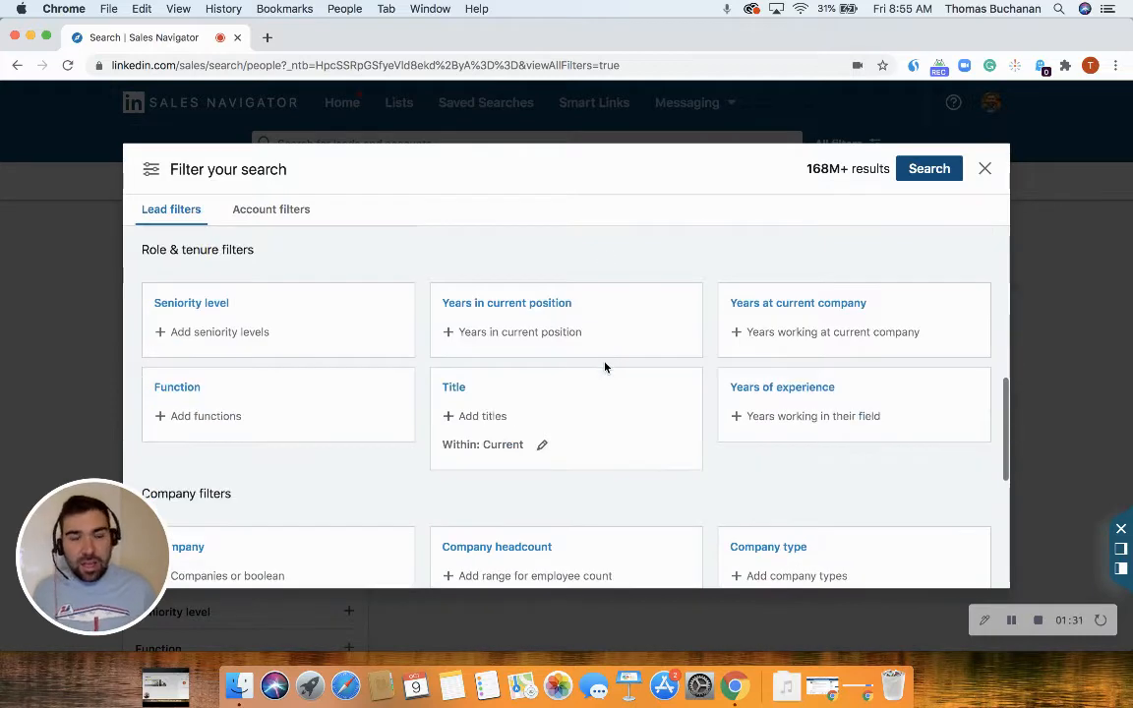
scroll(605, 367, "down", 3)
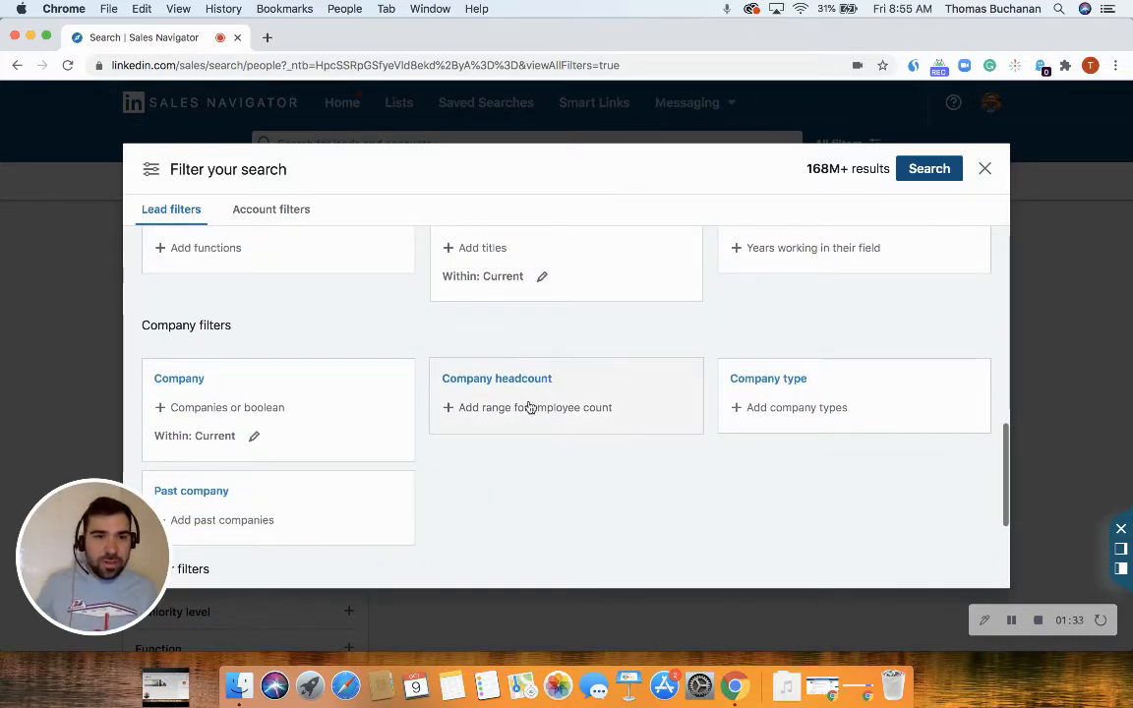
left_click(328, 396)
scroll(363, 405, "down", 3)
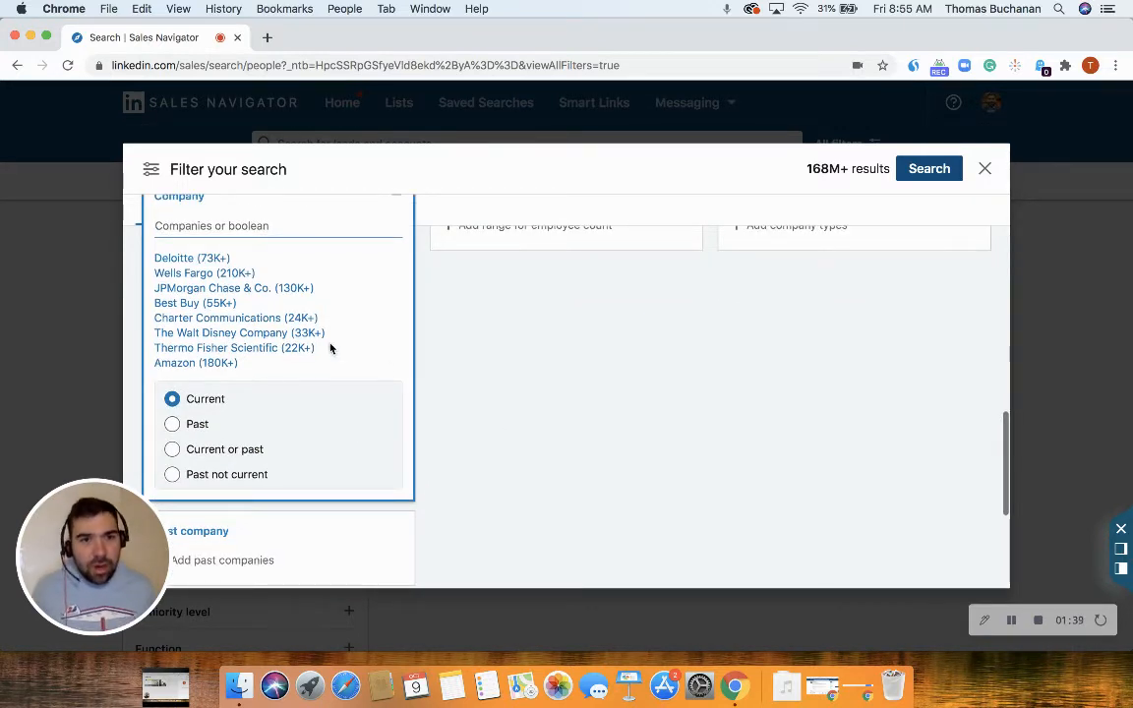
left_click(172, 425)
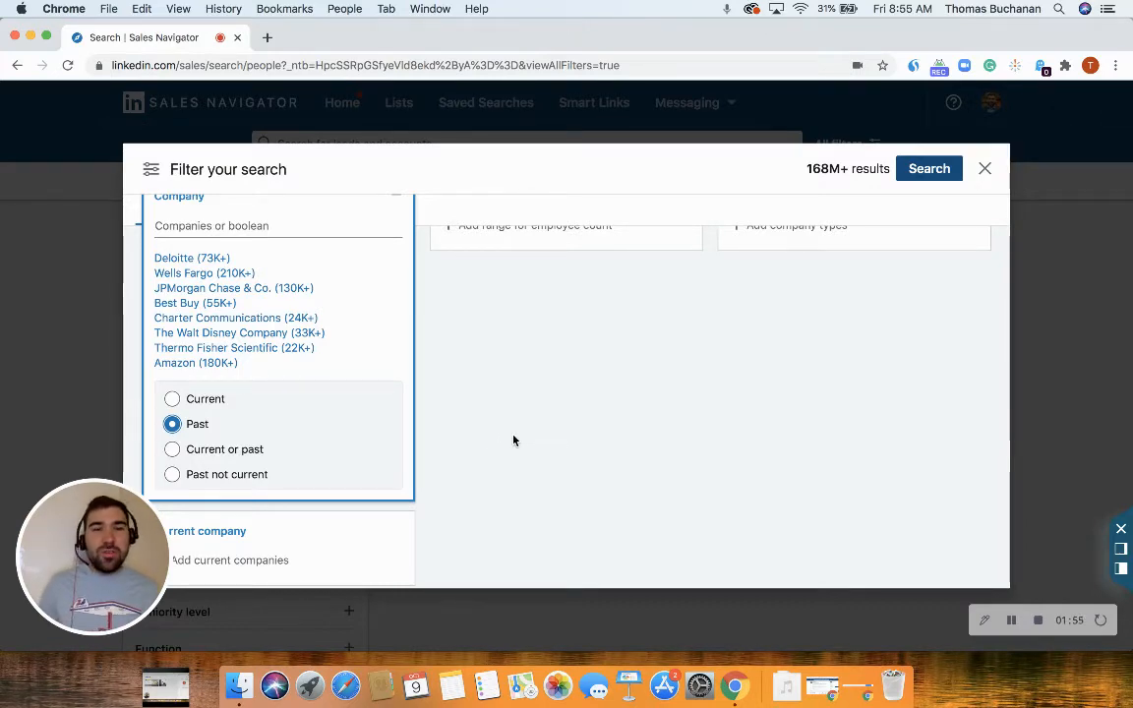
- Include Human Resources in the Function filter
scroll(554, 428, "up", 5)
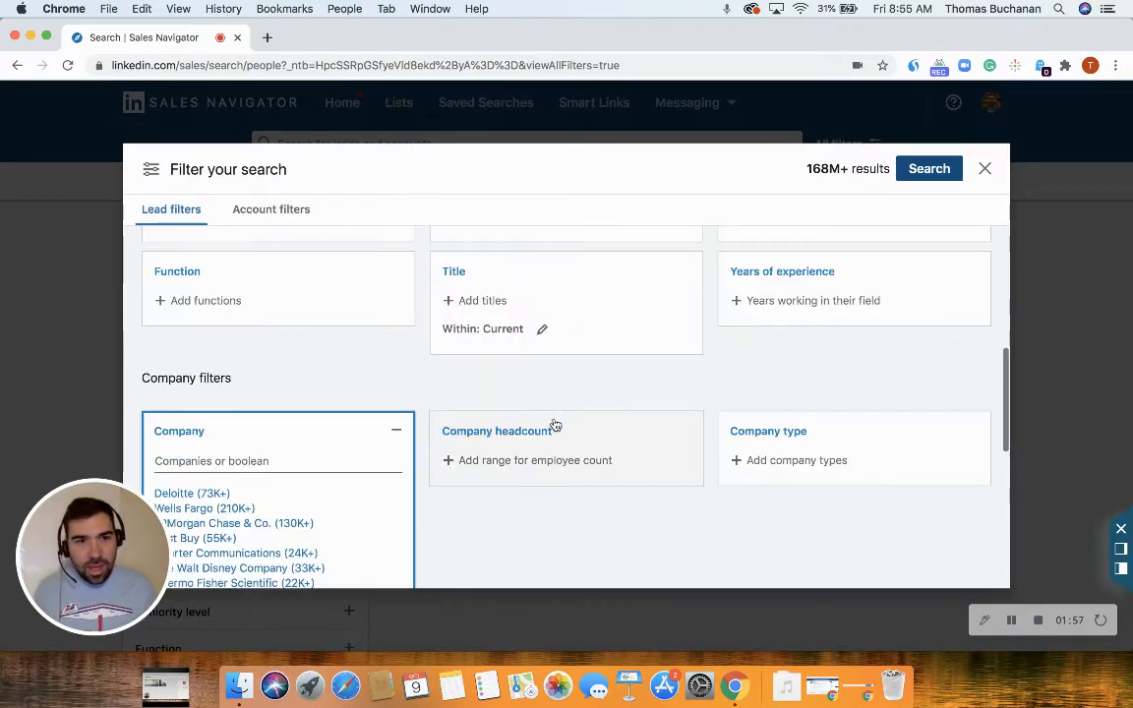
left_click(279, 291)
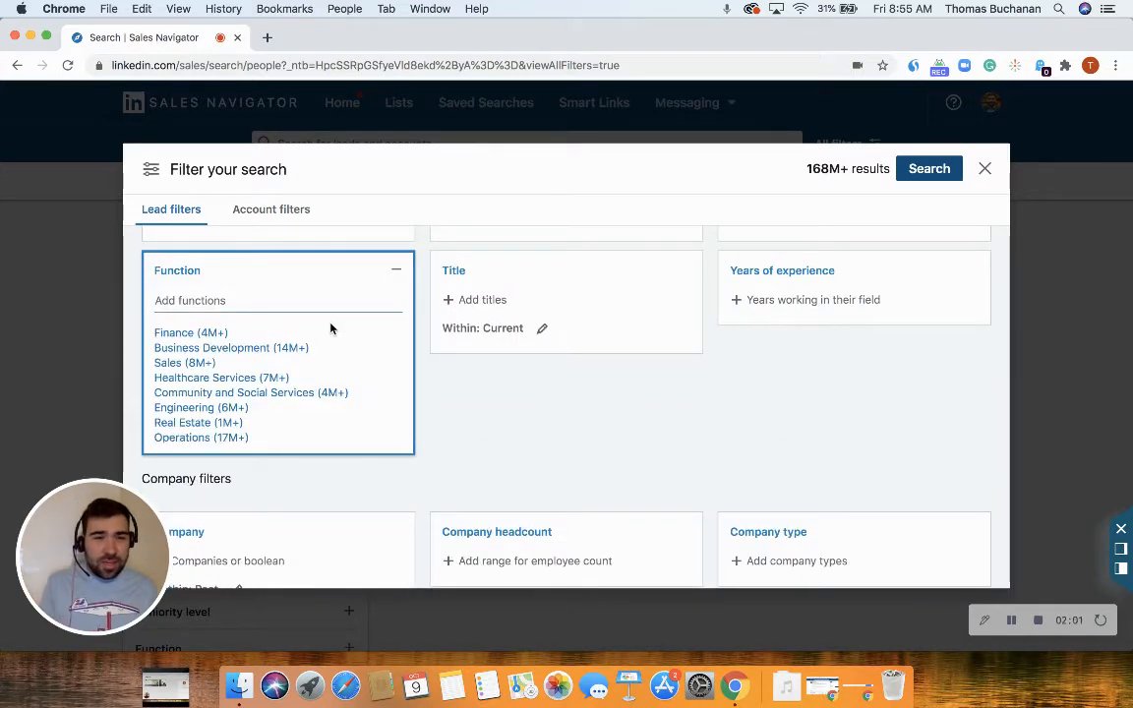
type("human")
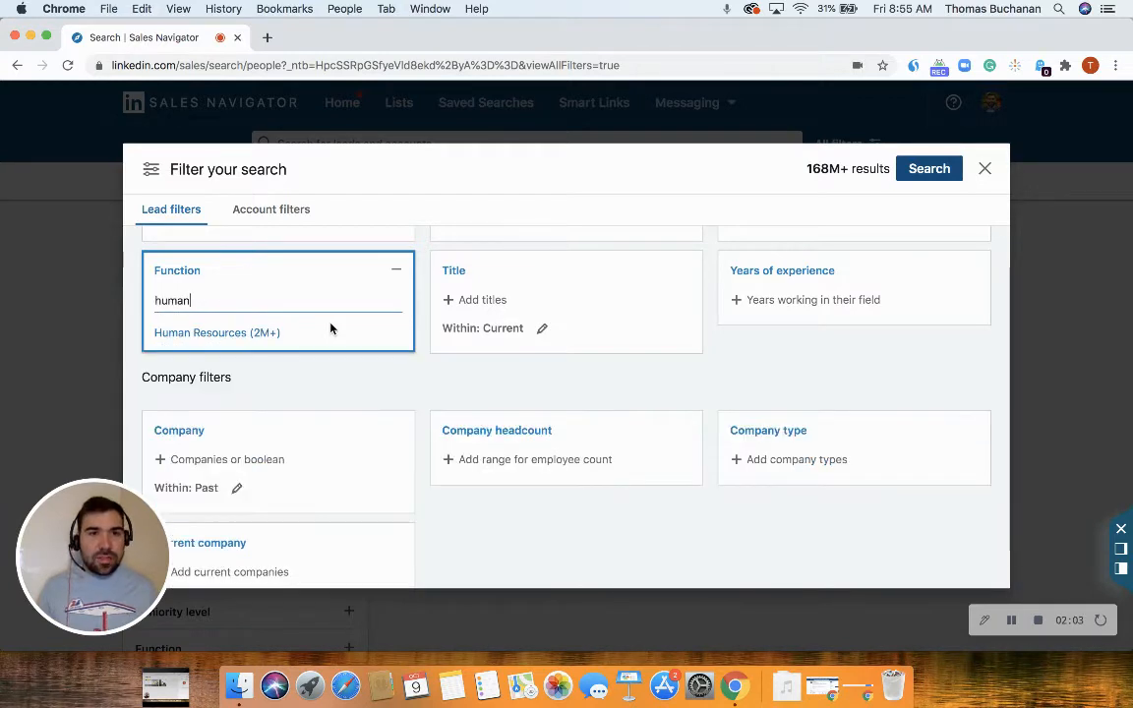
left_click(266, 333)
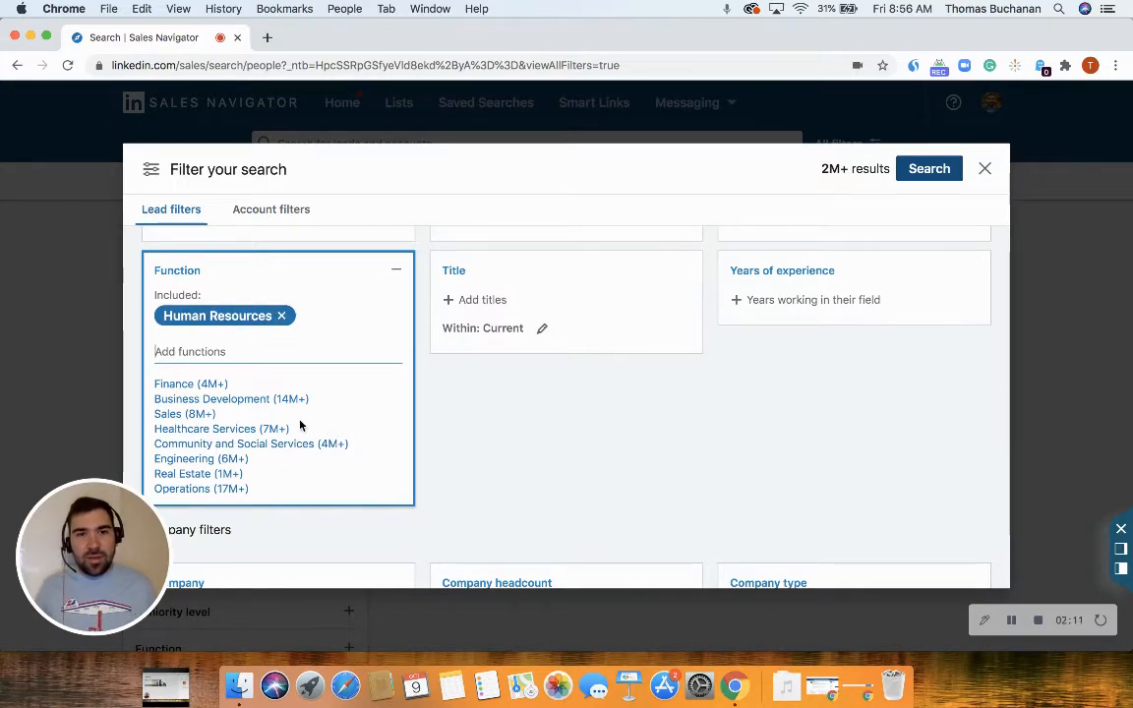
- Include Polaris Inc., Canon Inc. and Best Buy as past companies in the Company filter
scroll(301, 425, "down", 1)
scroll(618, 449, "down", 5)
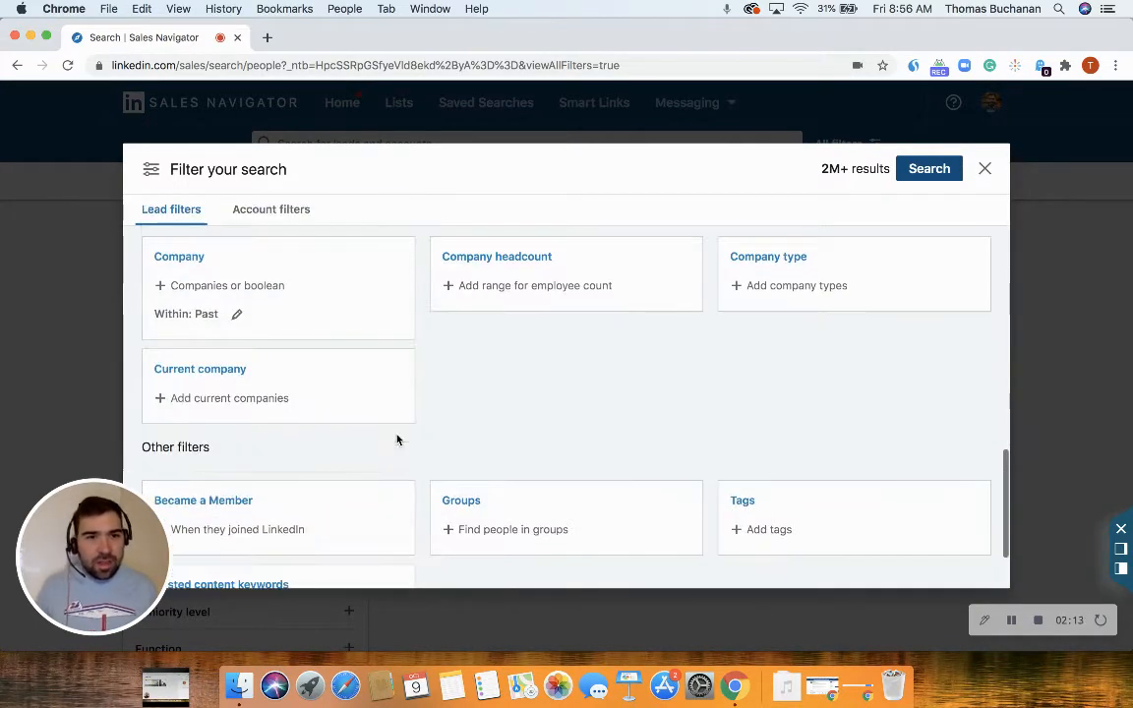
left_click(262, 284)
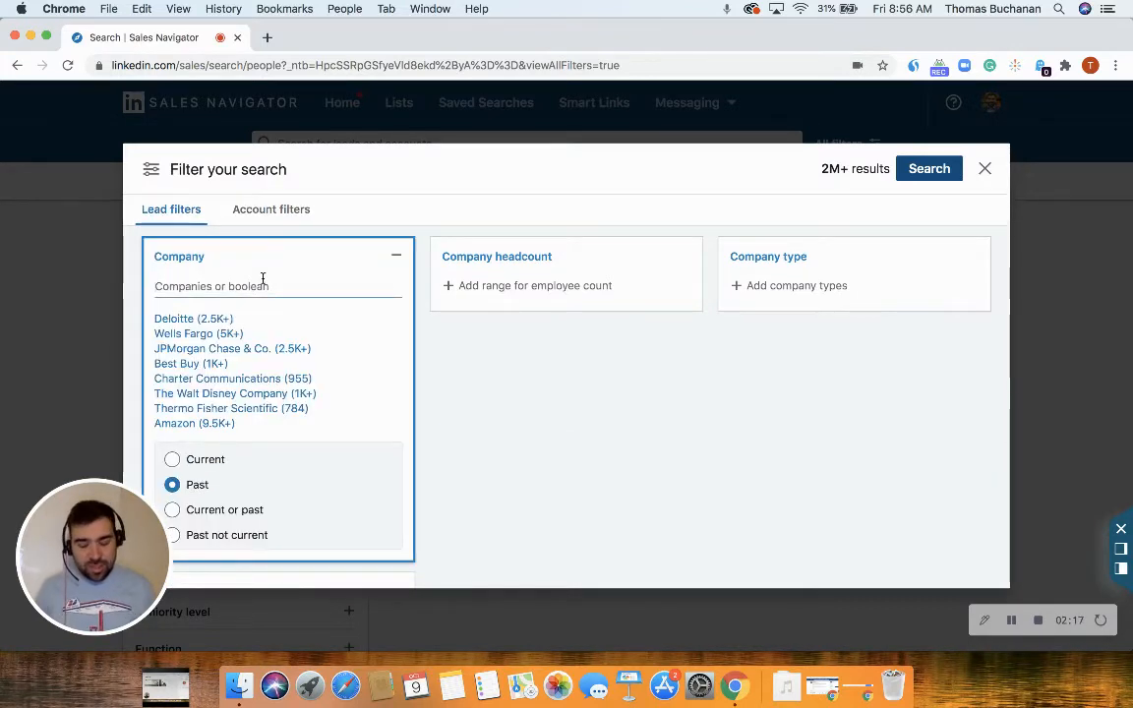
type("polaris")
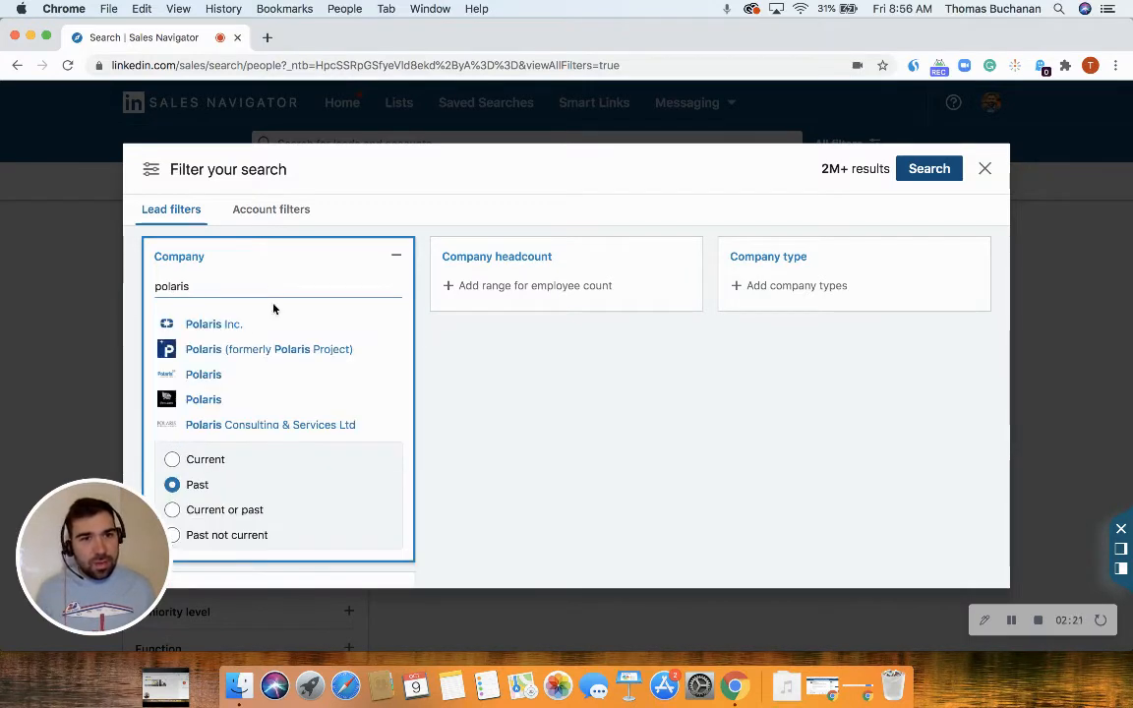
left_click(233, 327)
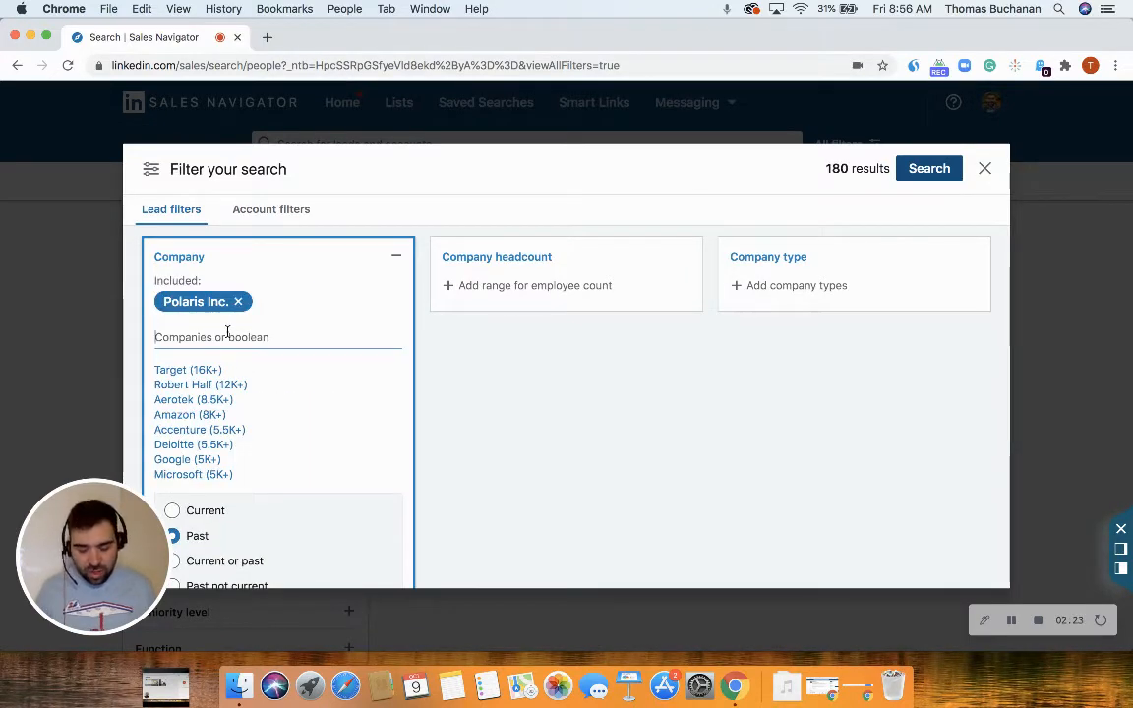
type("can")
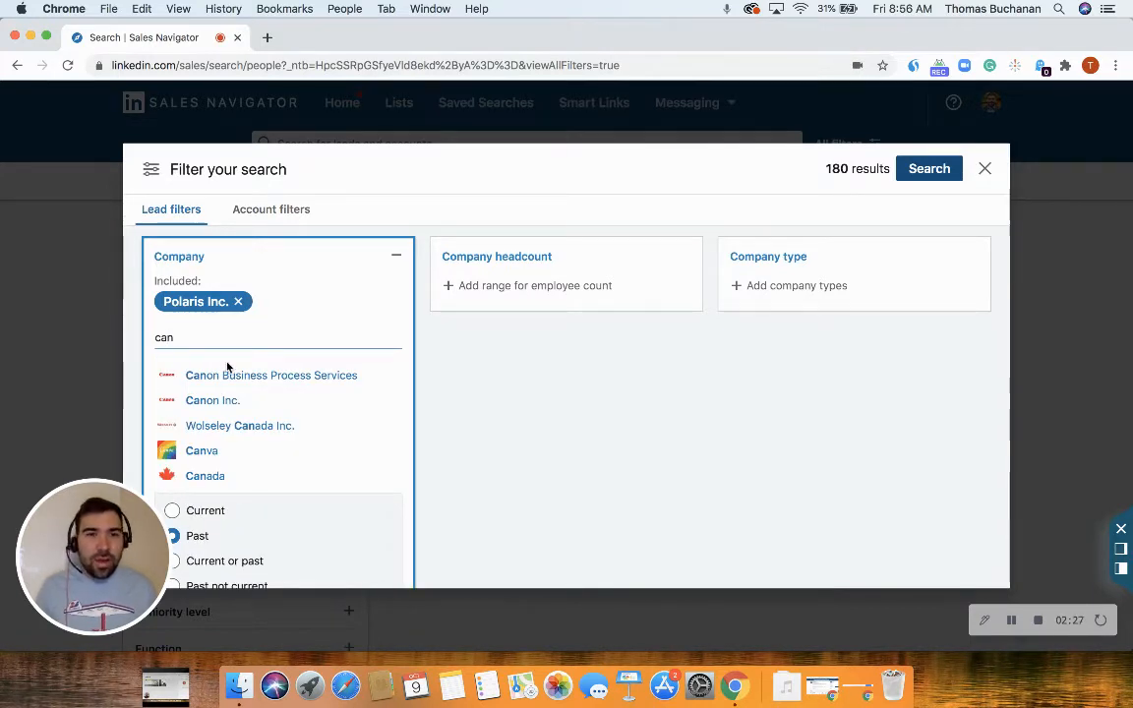
left_click(214, 404)
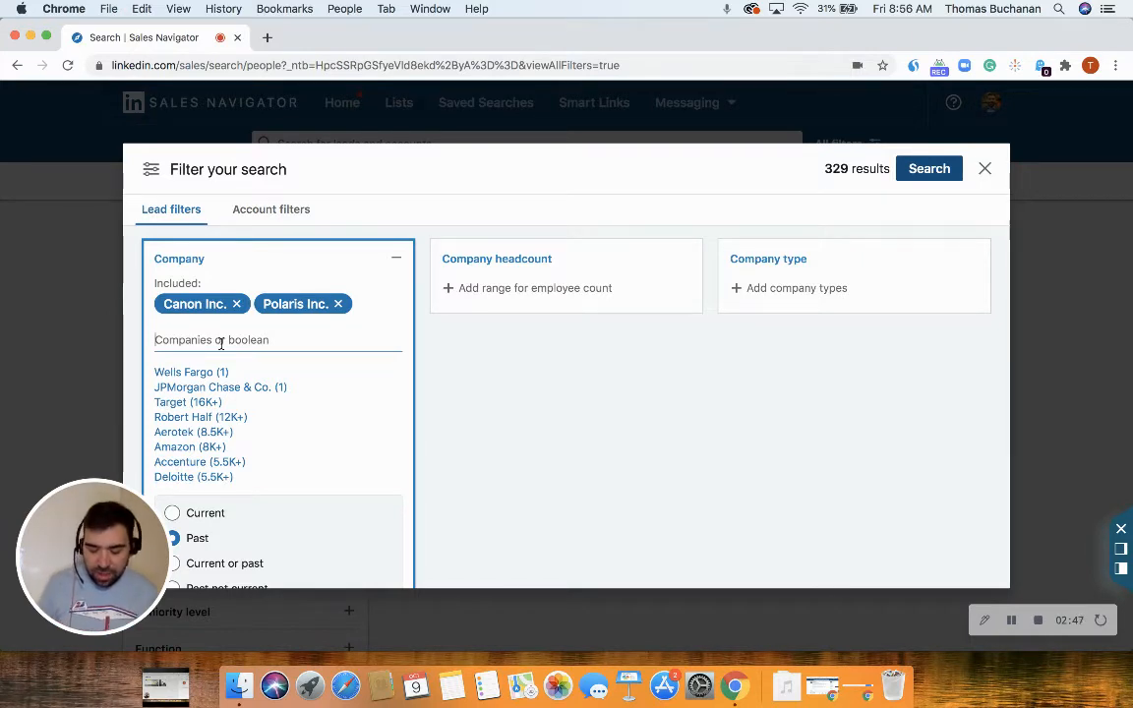
type("best")
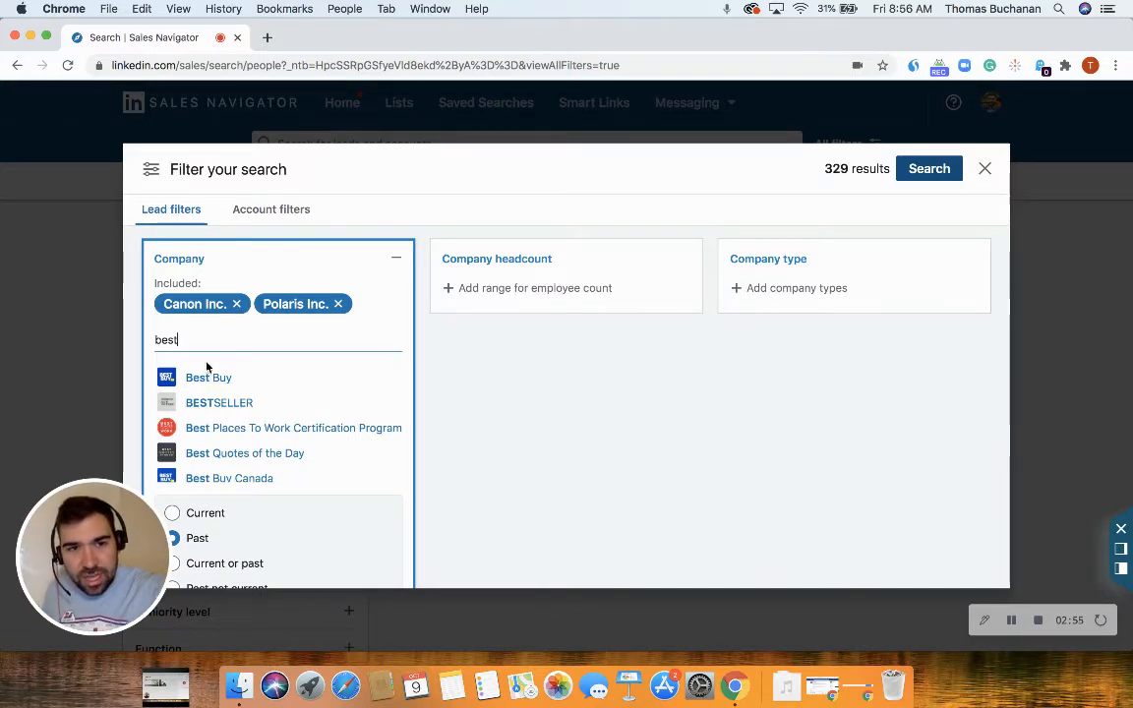
left_click(208, 377)
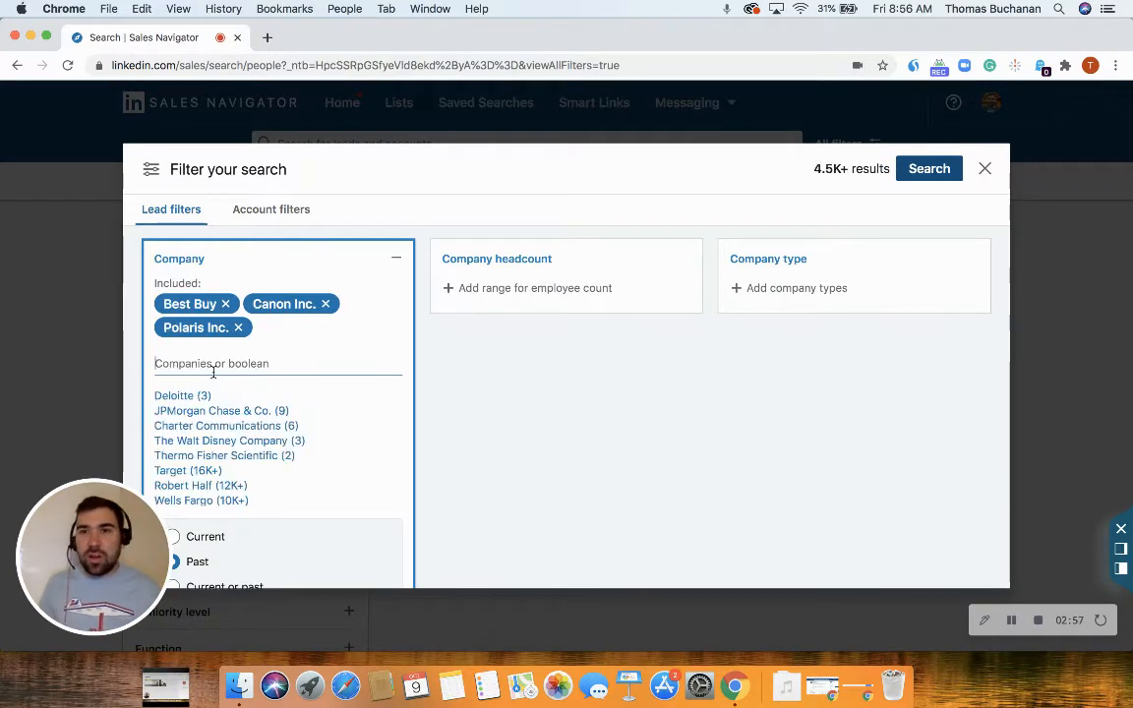
- Review the available lead filters and the selections made for geography, function and company
scroll(215, 364, "down", 3)
scroll(217, 340, "up", 5)
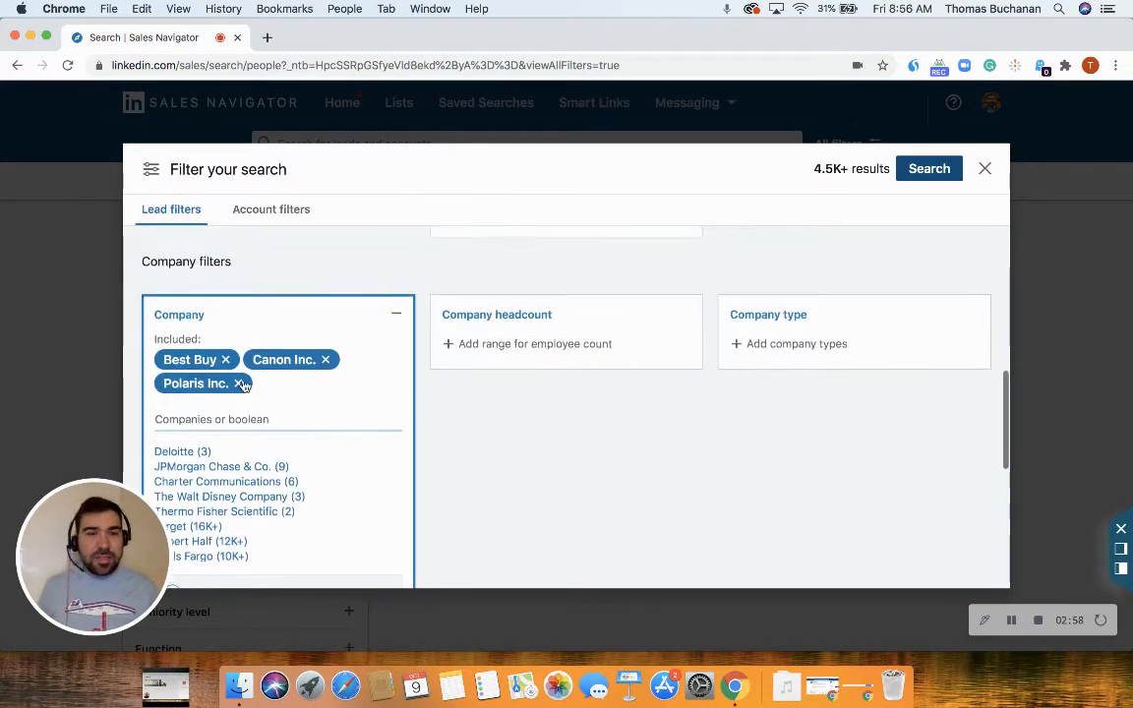
scroll(243, 385, "down", 6)
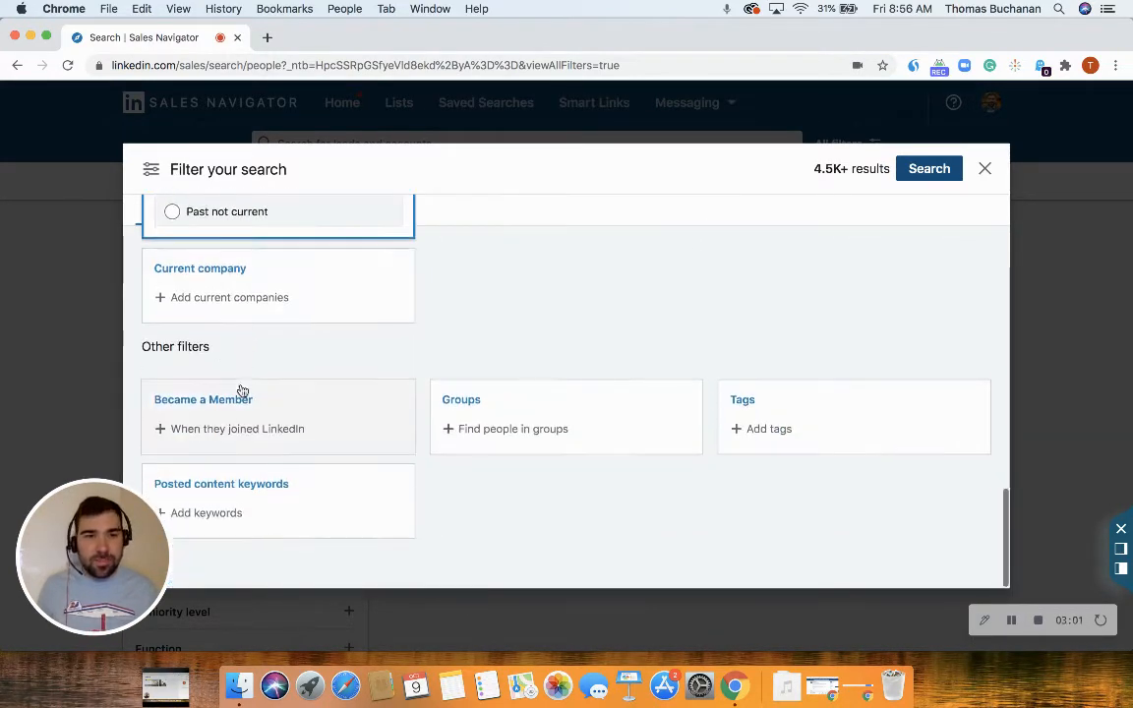
scroll(261, 369, "up", 10)
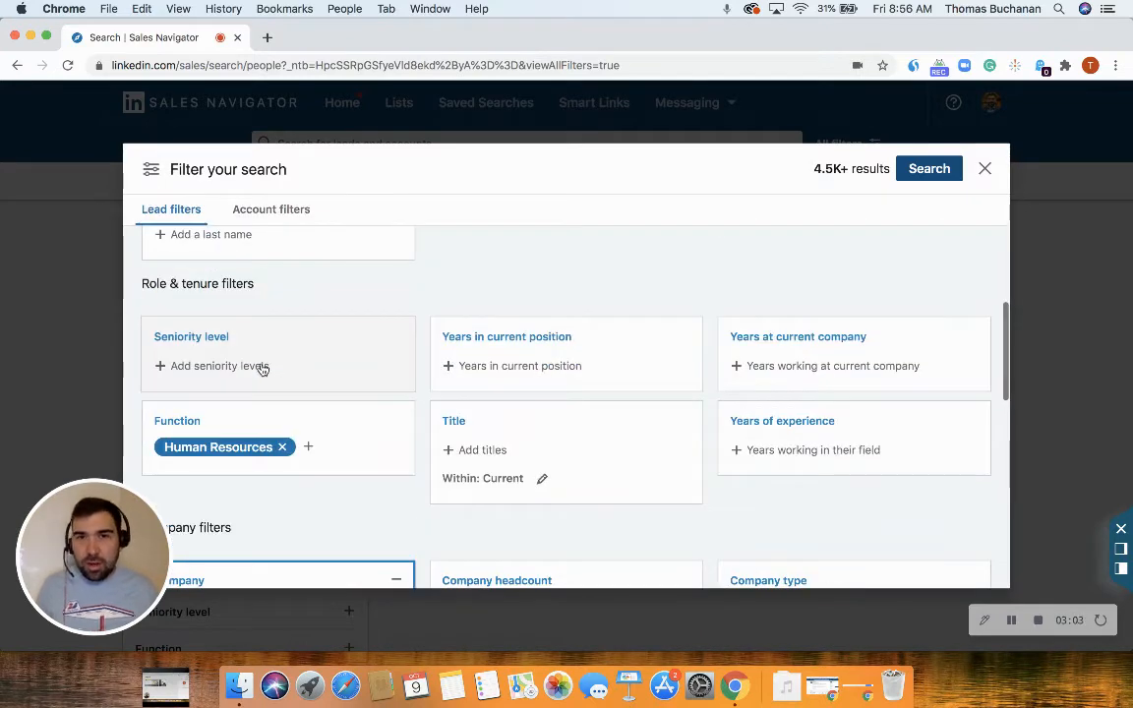
scroll(266, 366, "up", 5)
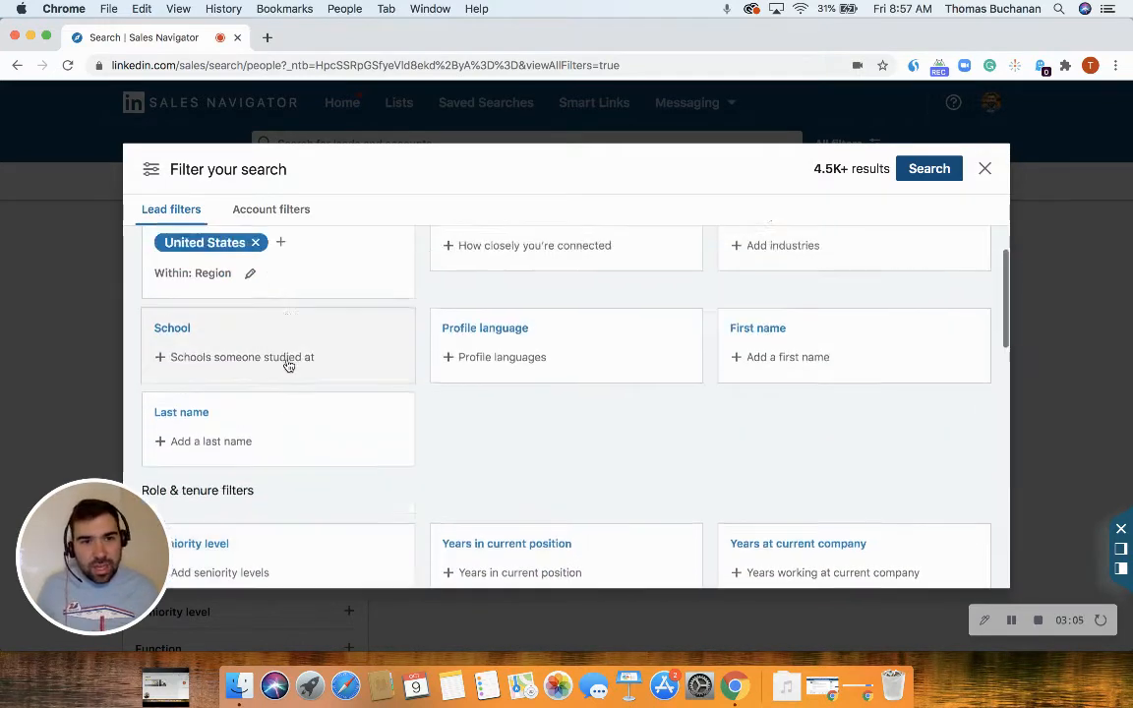
scroll(287, 366, "up", 4)
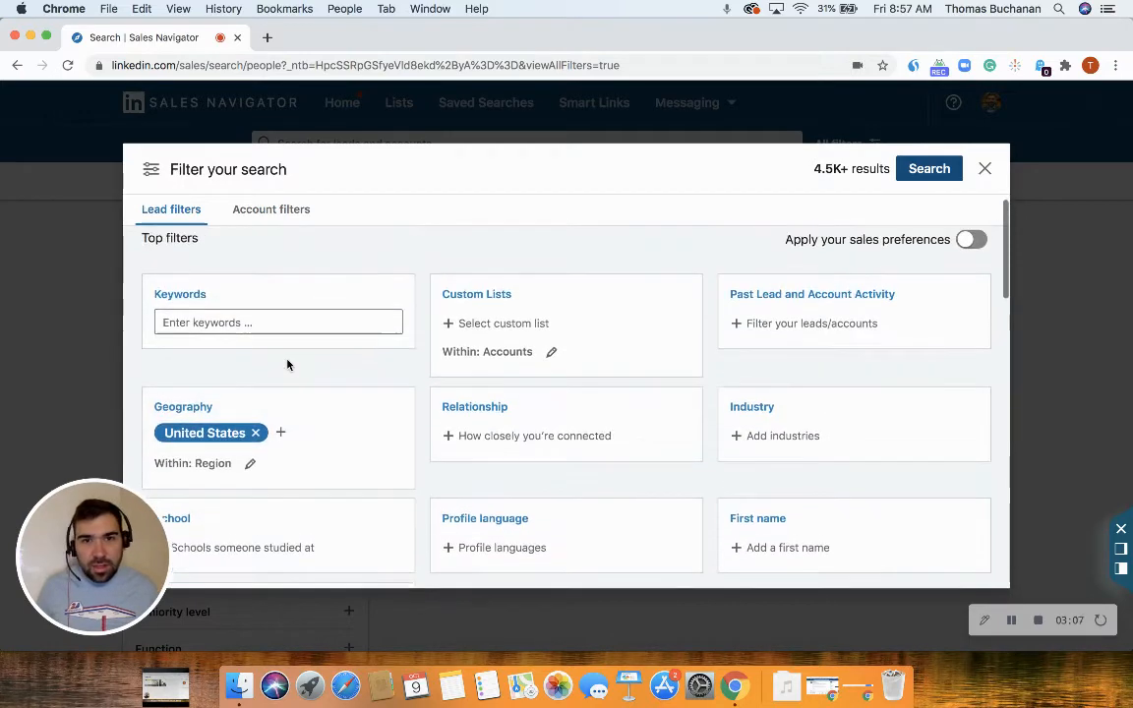
scroll(287, 365, "down", 4)
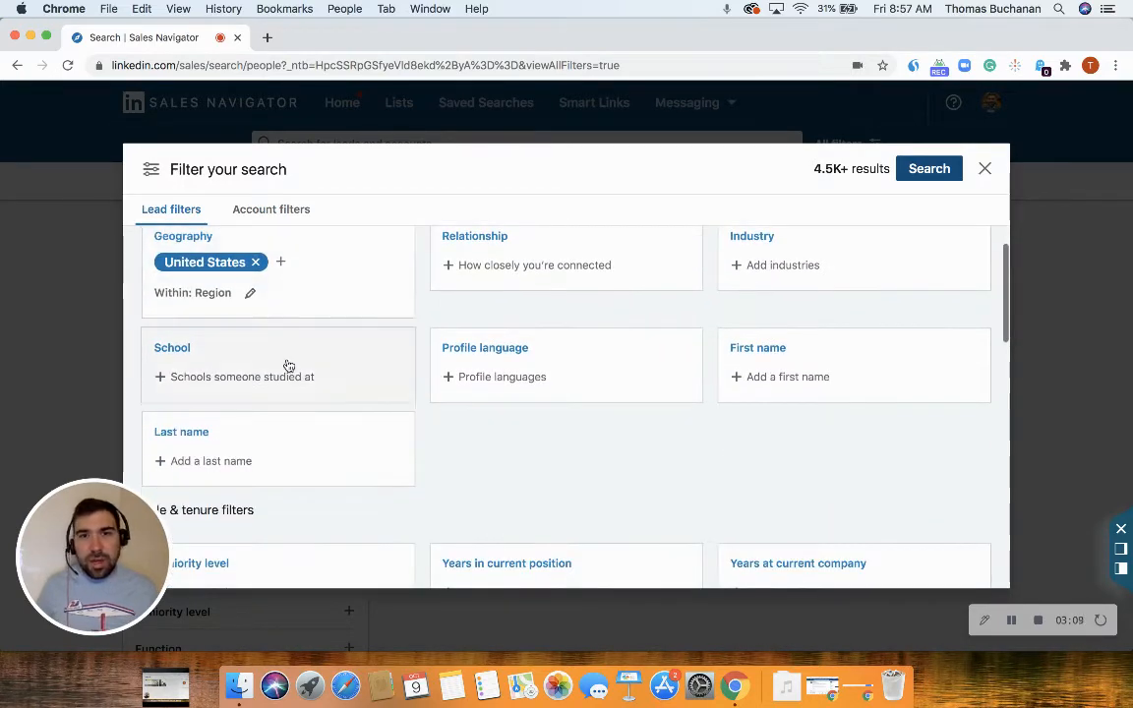
scroll(288, 366, "down", 5)
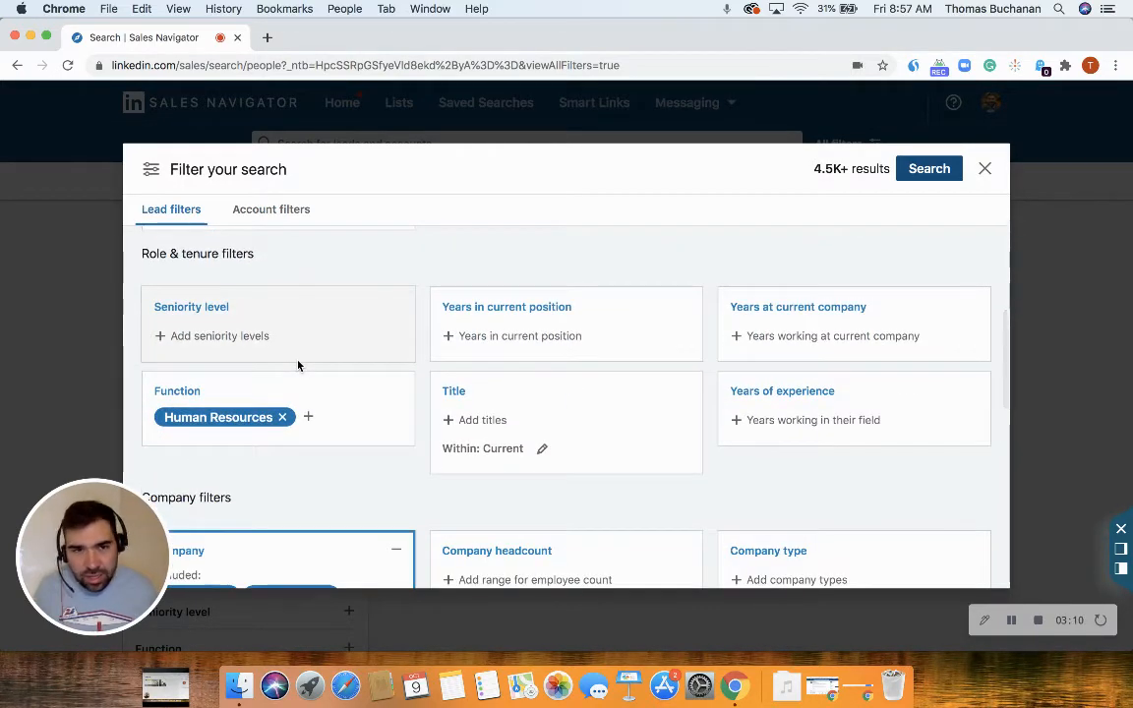
- Add the company headcount ranges 201-500, 501-1000, 1001-5000, 5001-10,000 and 10,000+ to the lead search
scroll(298, 366, "down", 3)
left_click(586, 420)
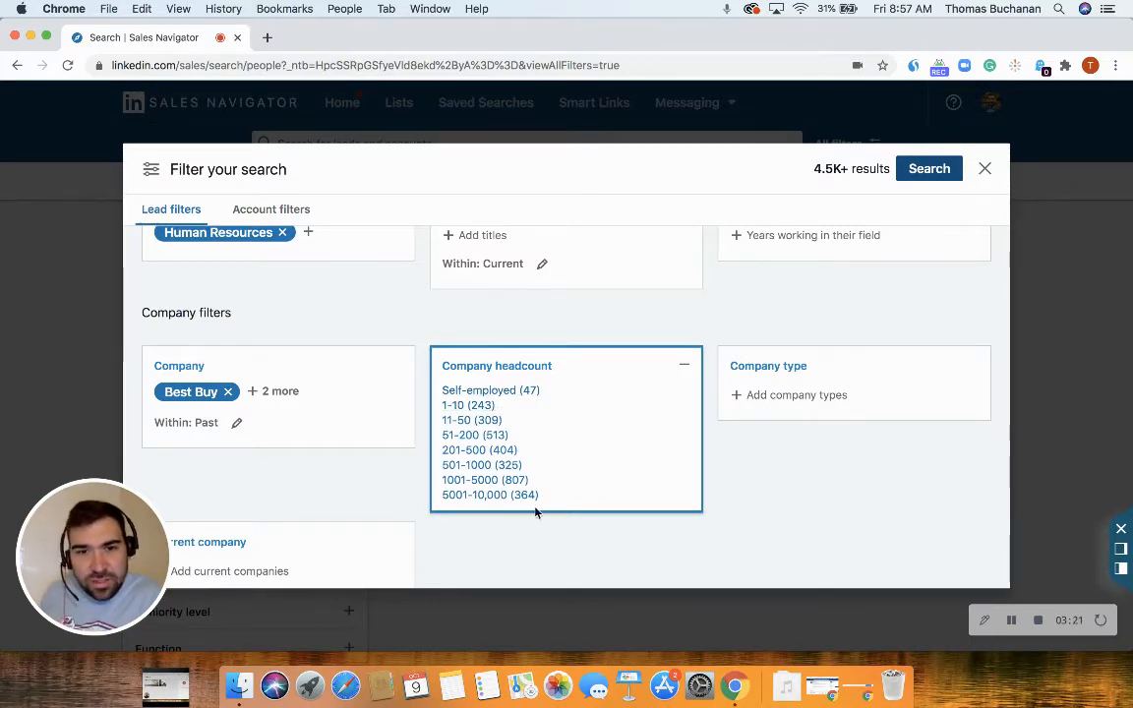
left_click(491, 496)
left_click(491, 525)
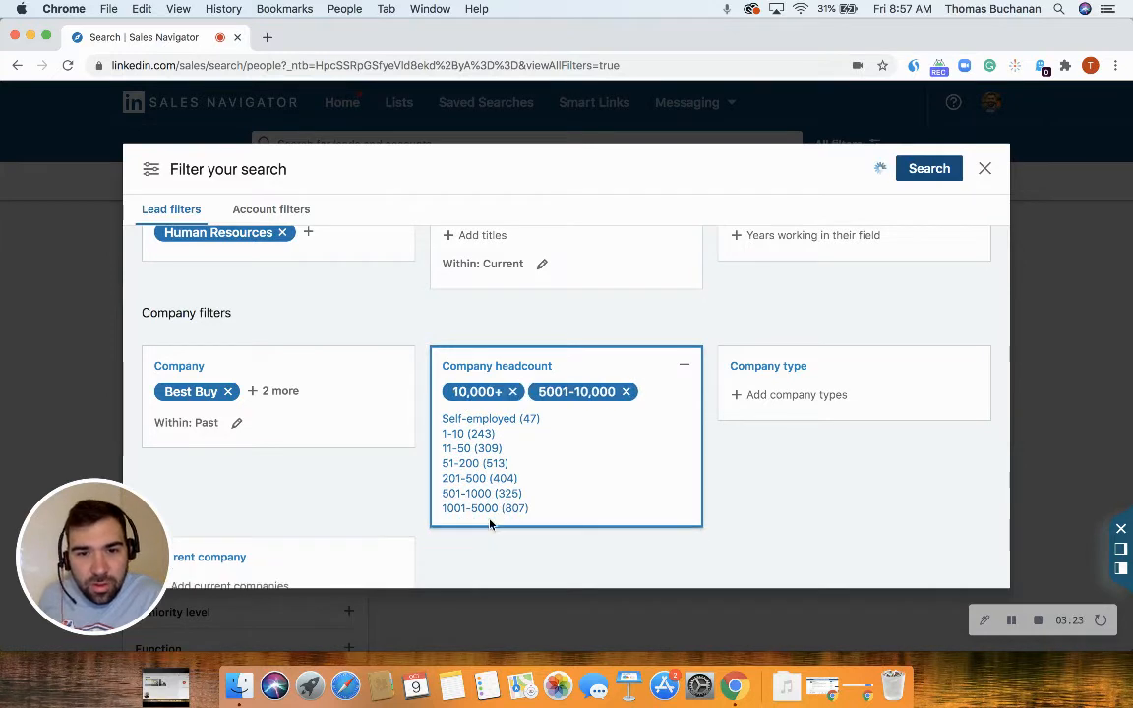
left_click(488, 494)
left_click(495, 517)
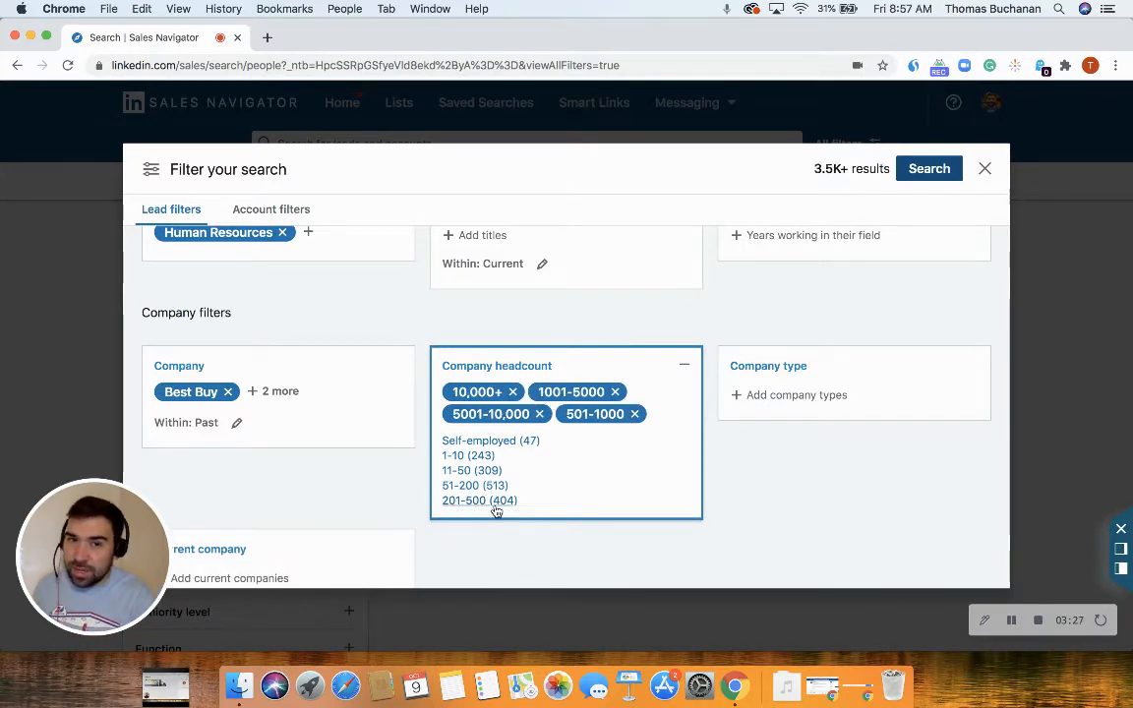
left_click(496, 503)
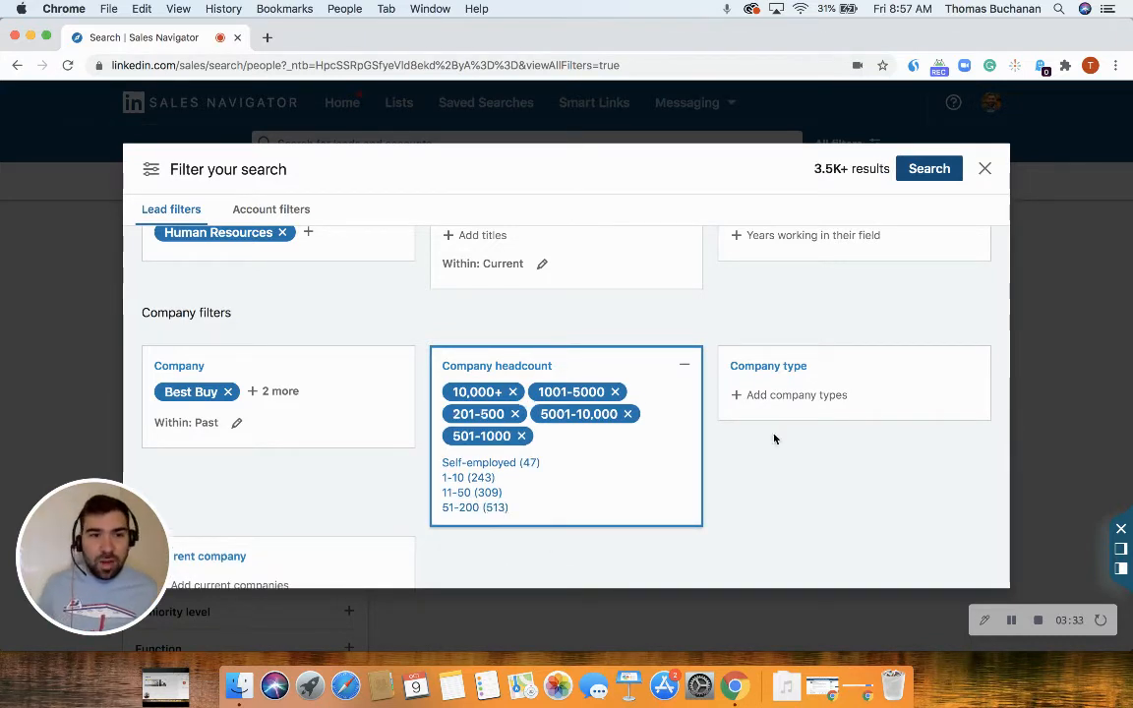
- Run the lead search with the chosen filters and review the matching leads' current and past roles
scroll(753, 316, "up", 1)
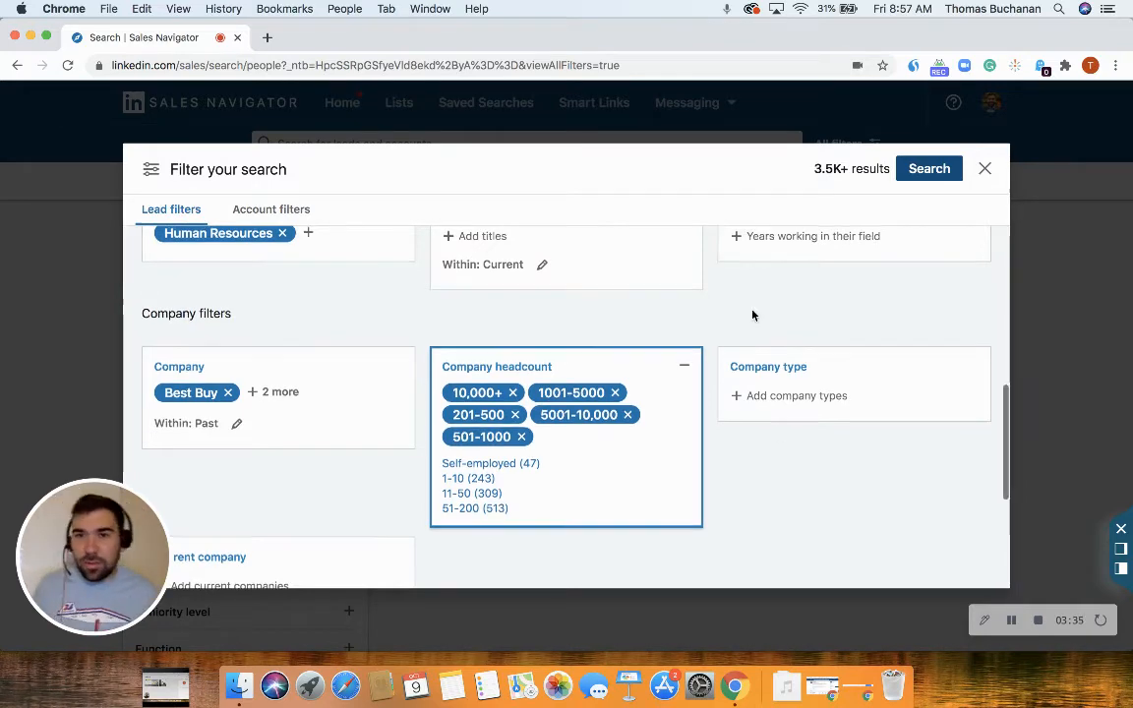
left_click(928, 168)
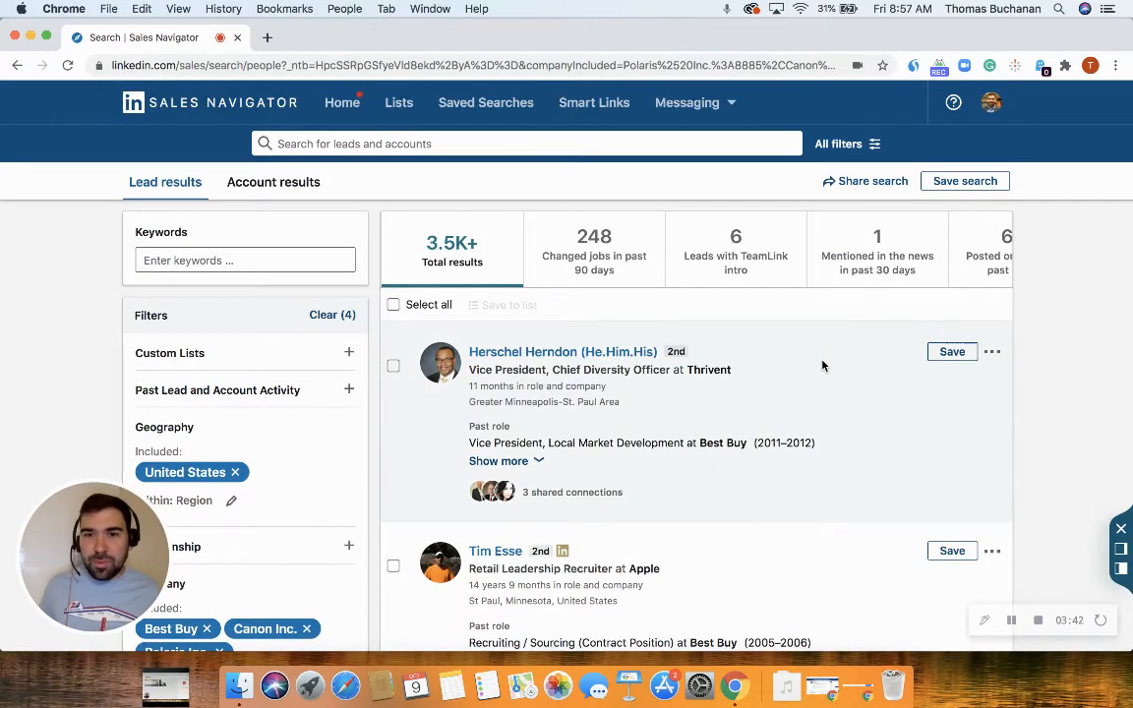
scroll(820, 366, "down", 10)
scroll(817, 370, "down", 10)
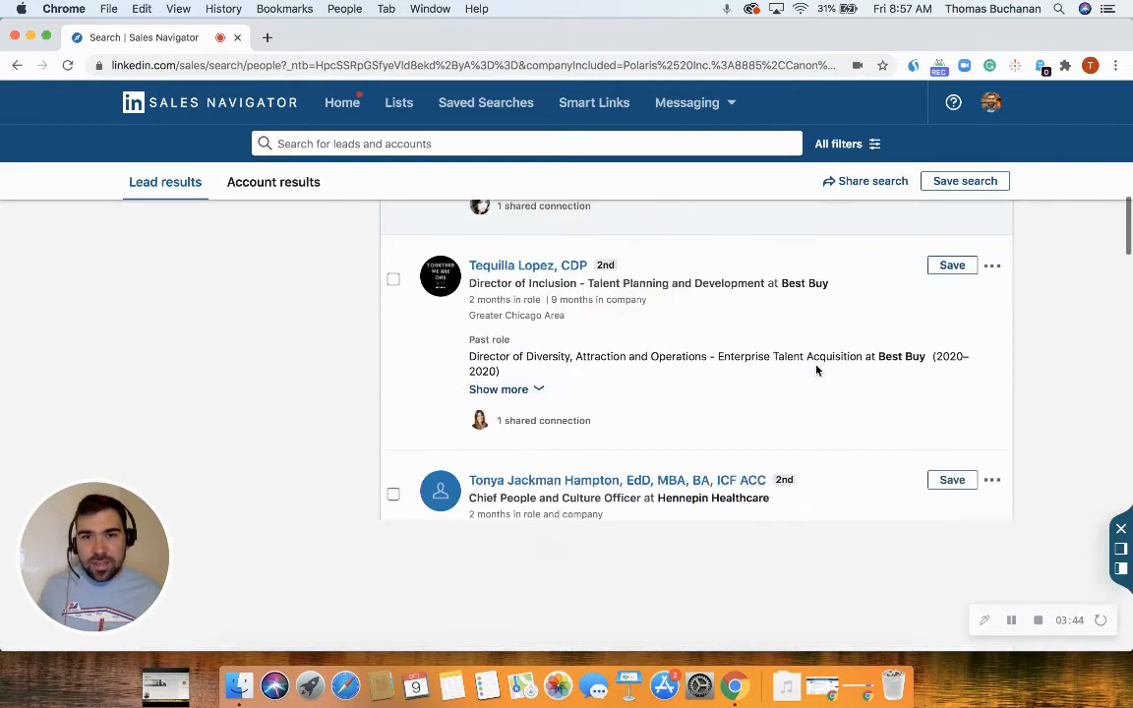
scroll(816, 373, "up", 9)
scroll(816, 373, "up", 10)
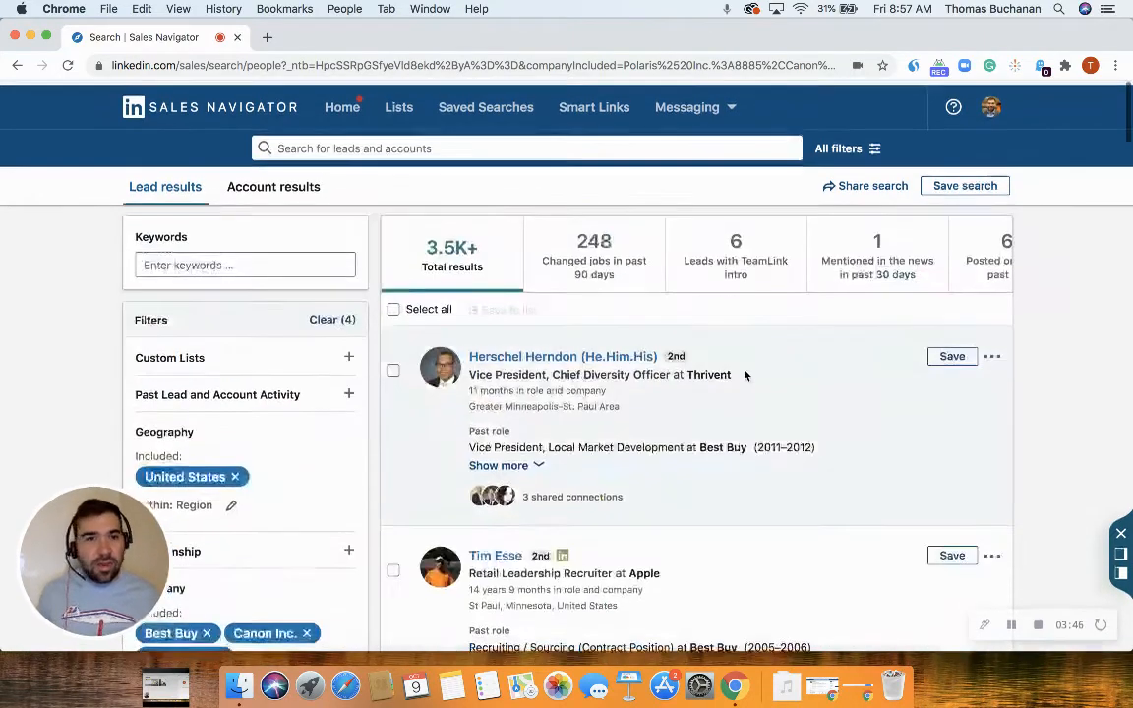
scroll(740, 371, "down", 3)
scroll(731, 377, "down", 5)
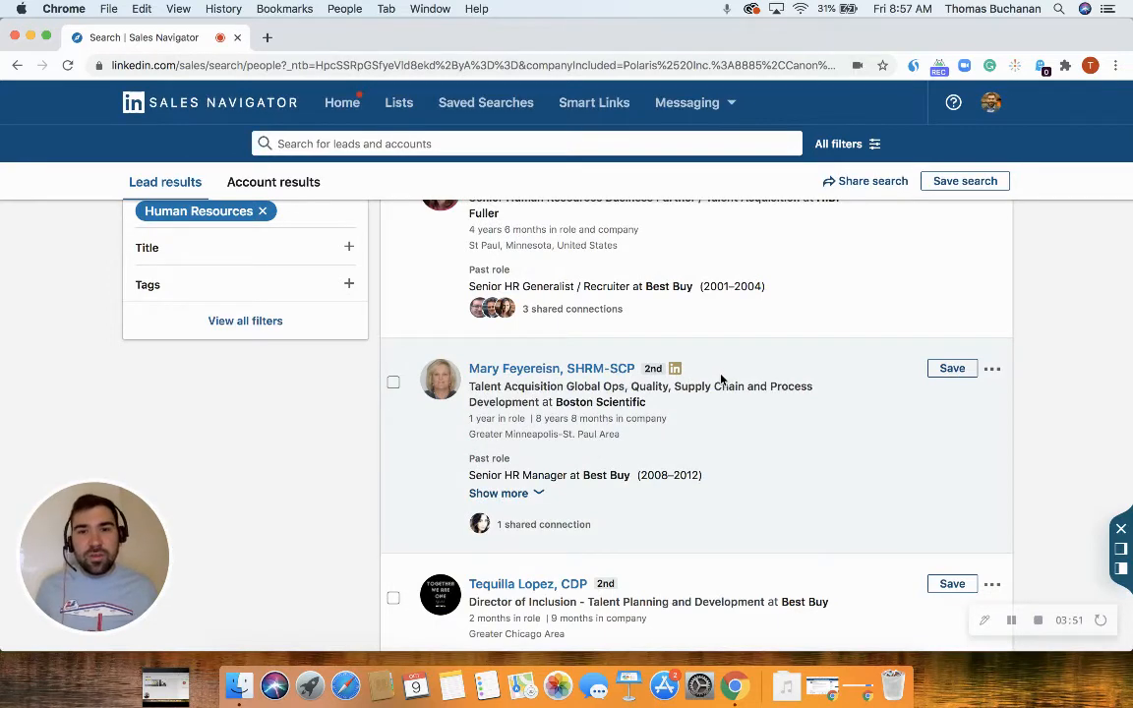
scroll(721, 379, "up", 8)
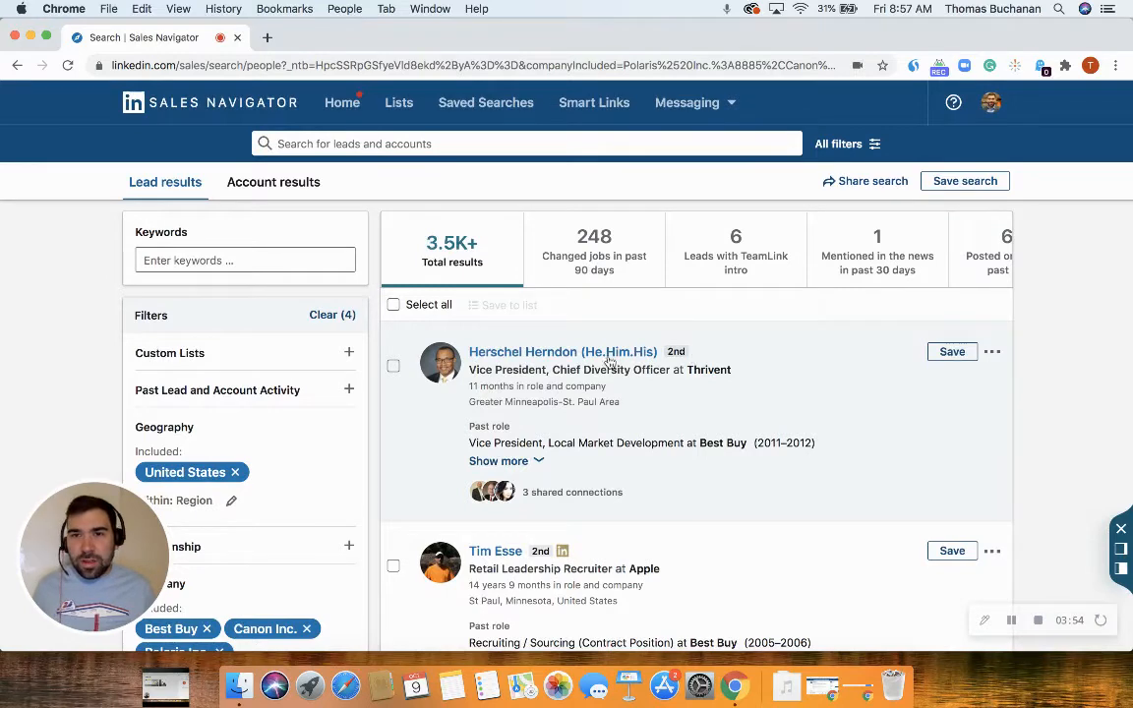
scroll(977, 178, "down", 1)
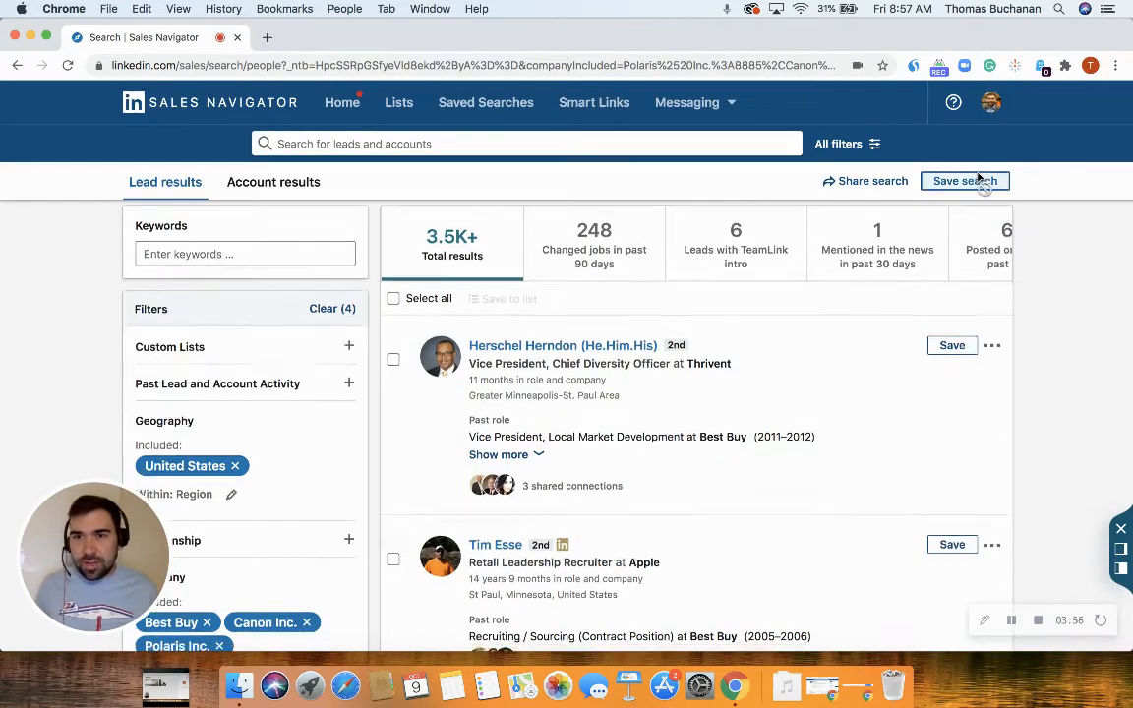
- Start saving the lead search and name it Customer Demo
left_click(964, 180)
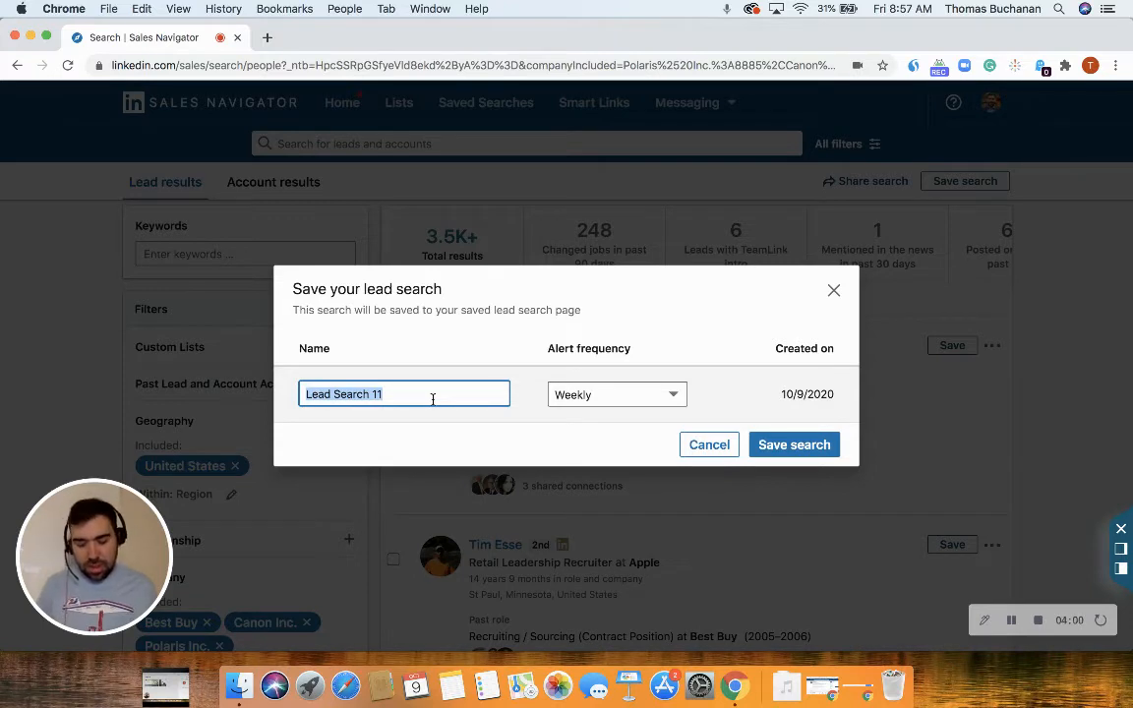
type("CU")
key("BackSpace")
key("BackSpace")
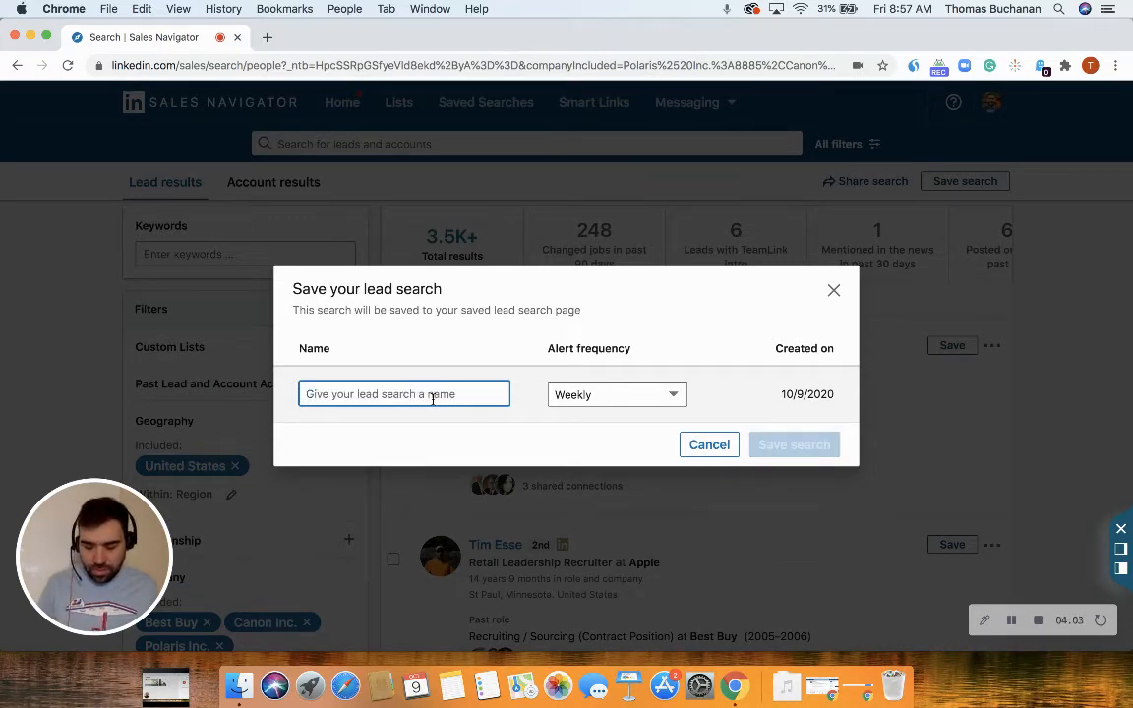
type("R")
key("BackSpace")
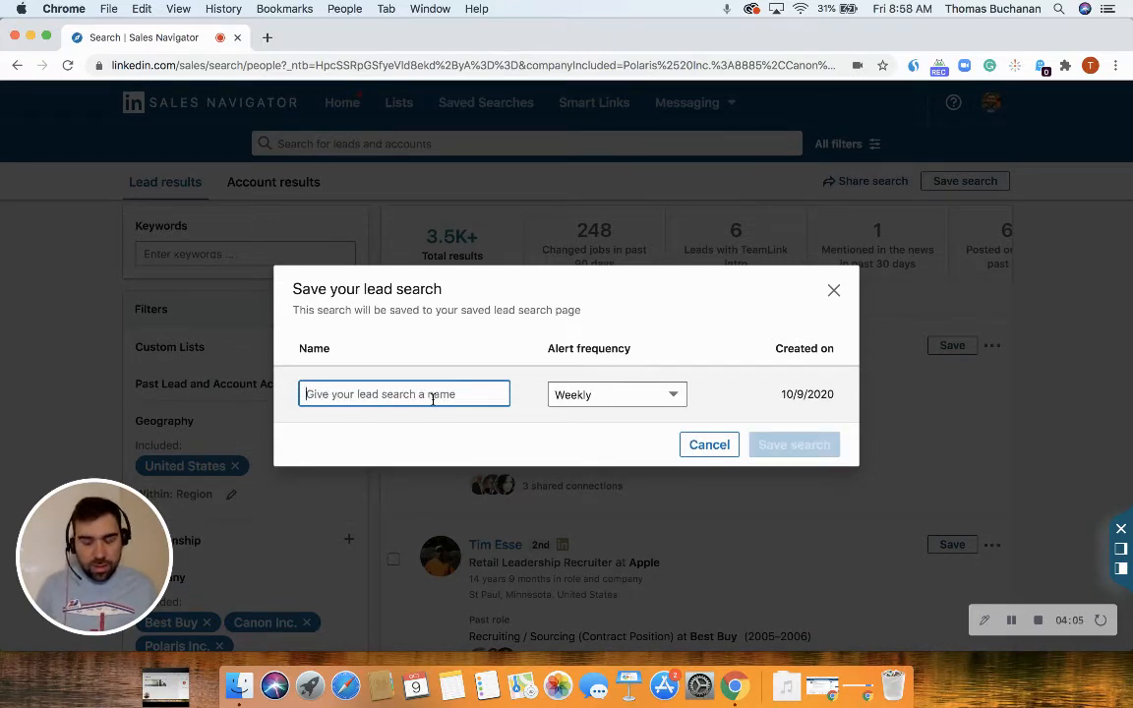
type("Customer D")
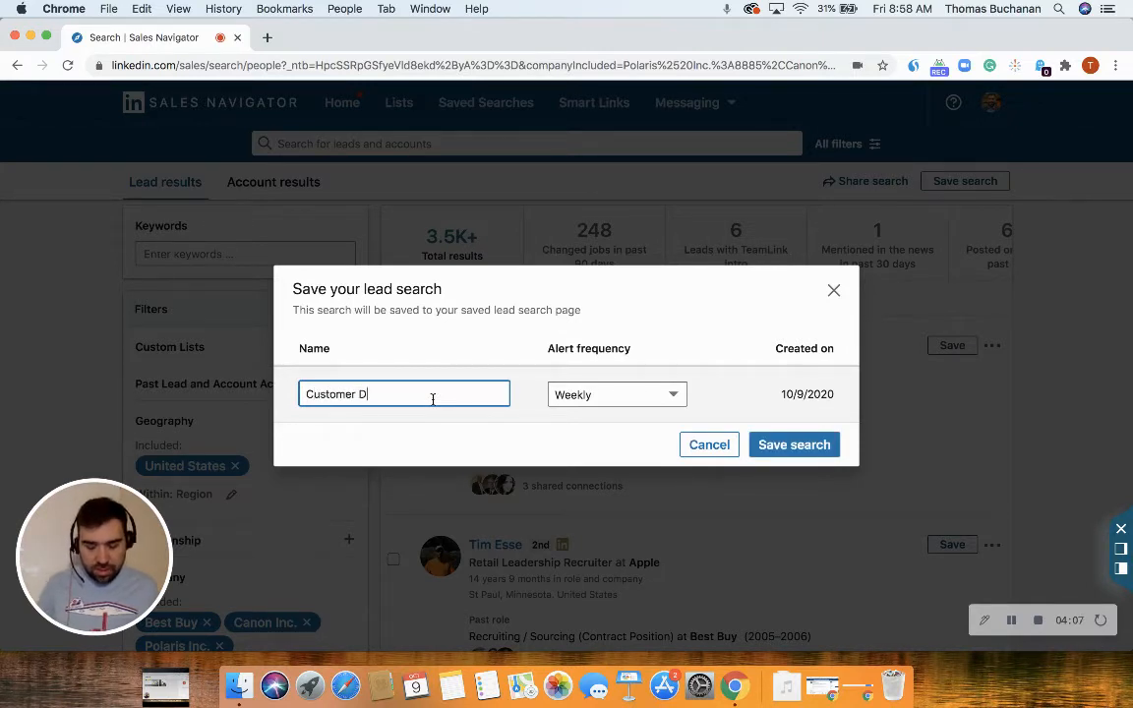
type("emo")
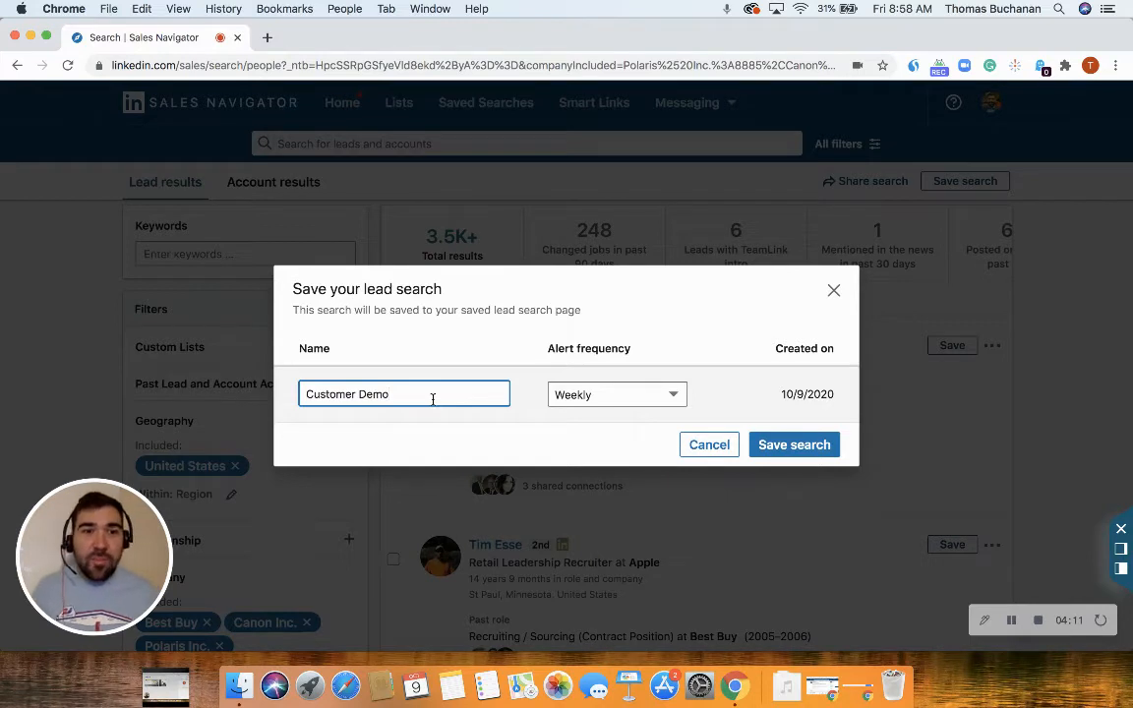
key("XF86MonBrightnessUp")
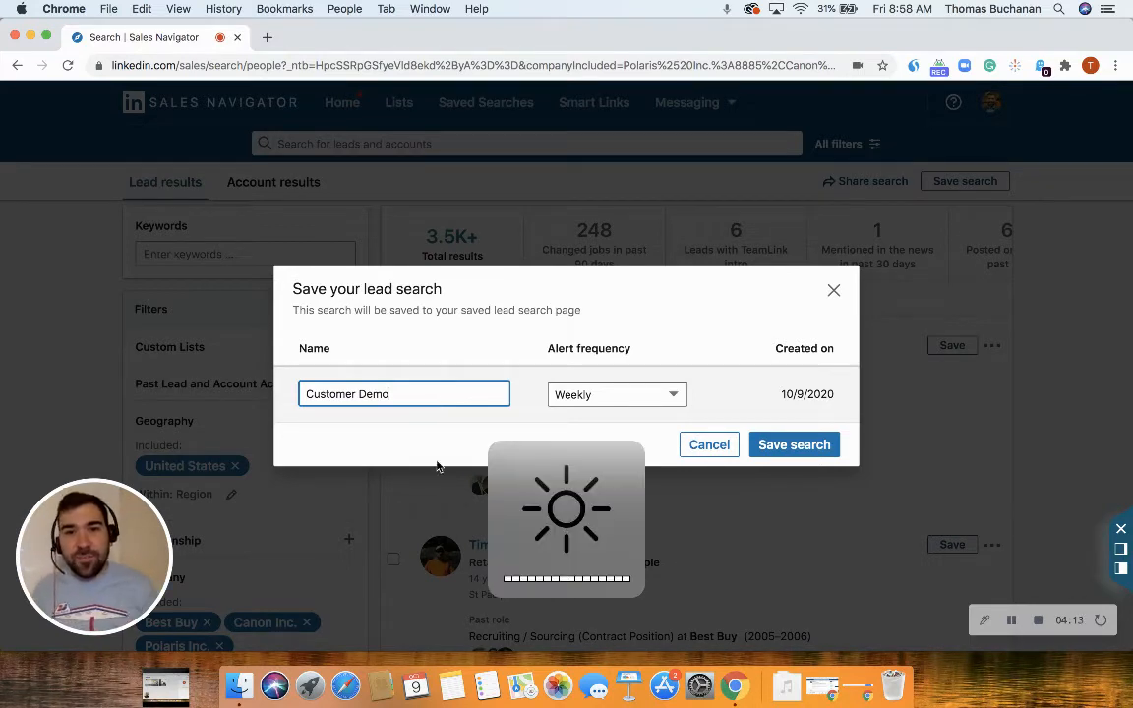
- Choose Weekly as the alert frequency and save the lead search
left_click(608, 406)
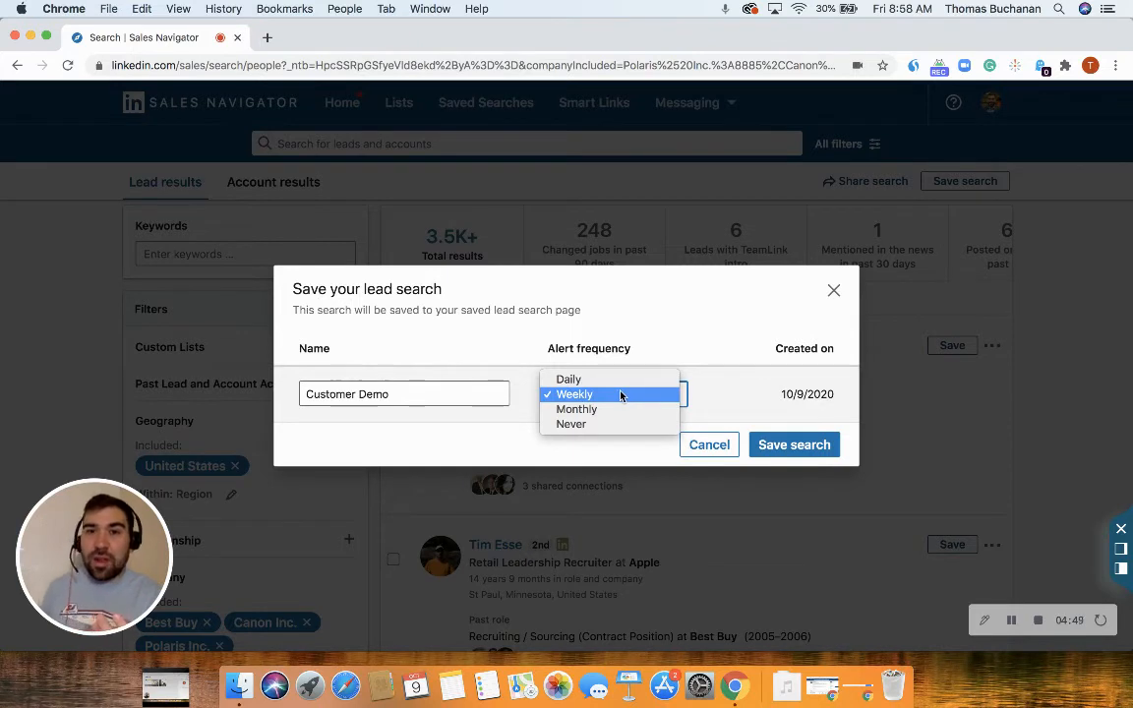
left_click(620, 395)
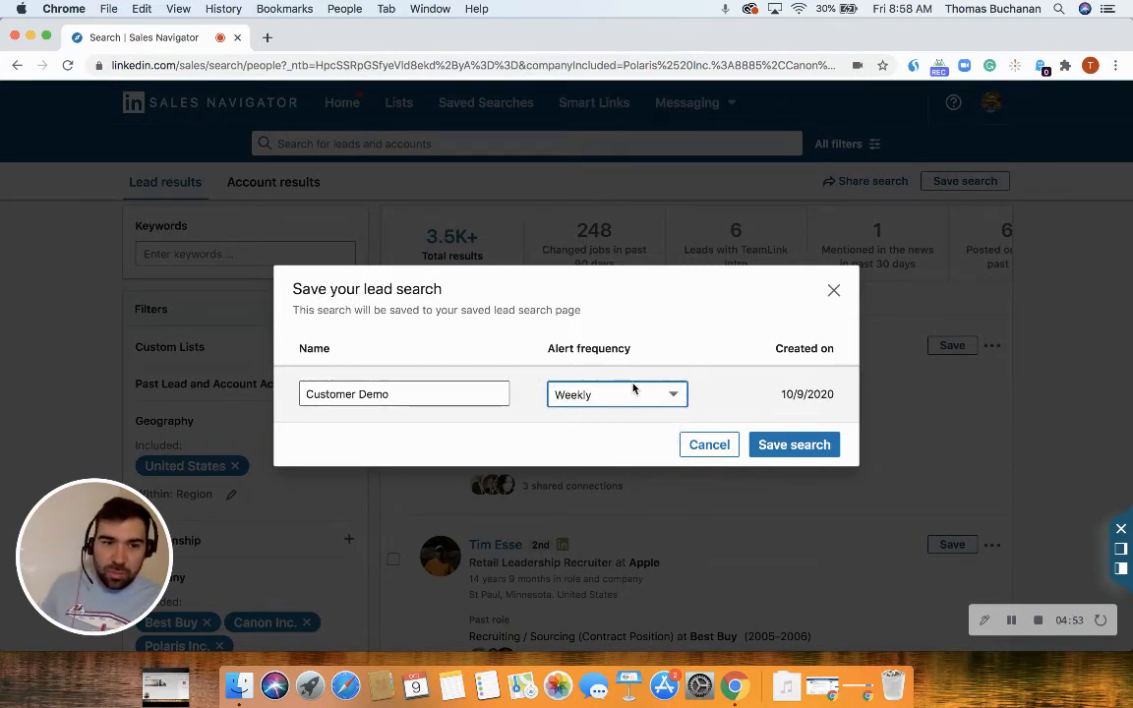
left_click(782, 447)
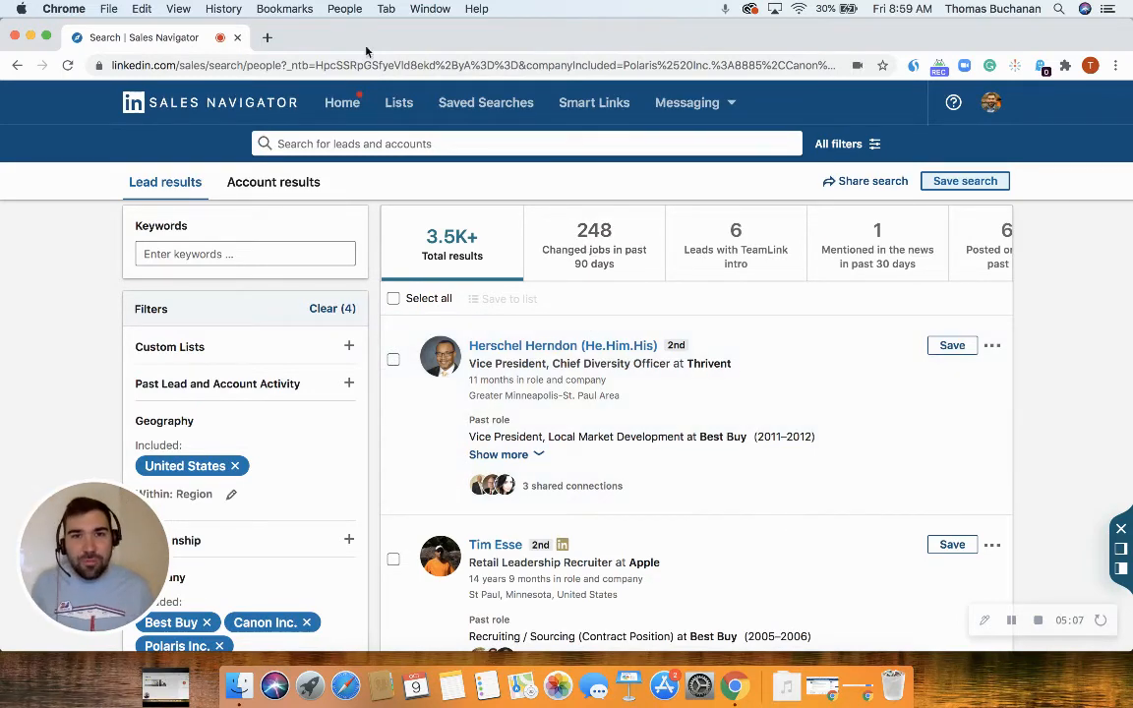
- Open the saved lead searches and look through their names, new results and alert frequencies
left_click(507, 107)
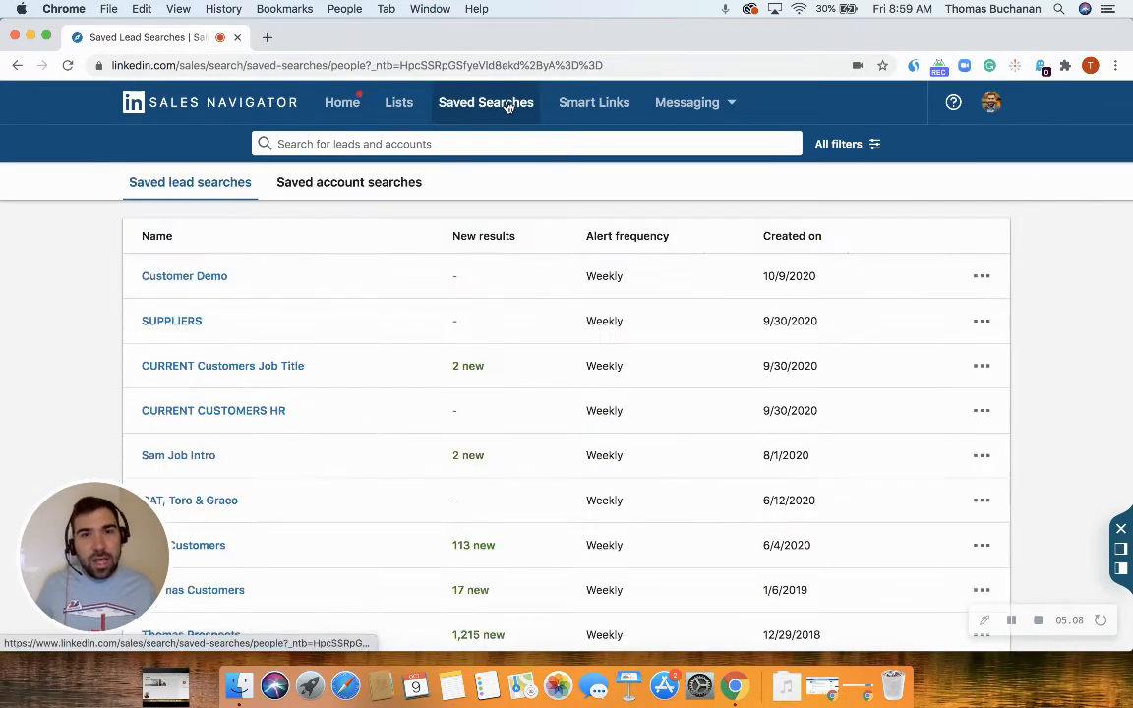
scroll(426, 425, "down", 1)
scroll(426, 425, "down", 2)
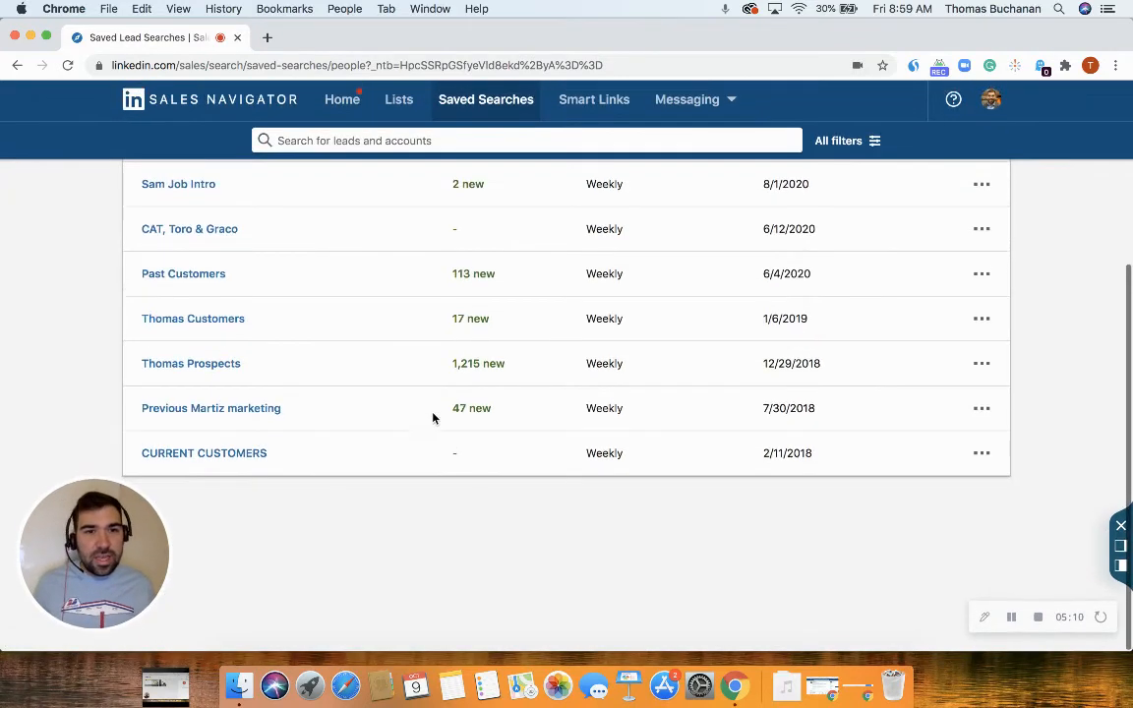
scroll(433, 417, "up", 4)
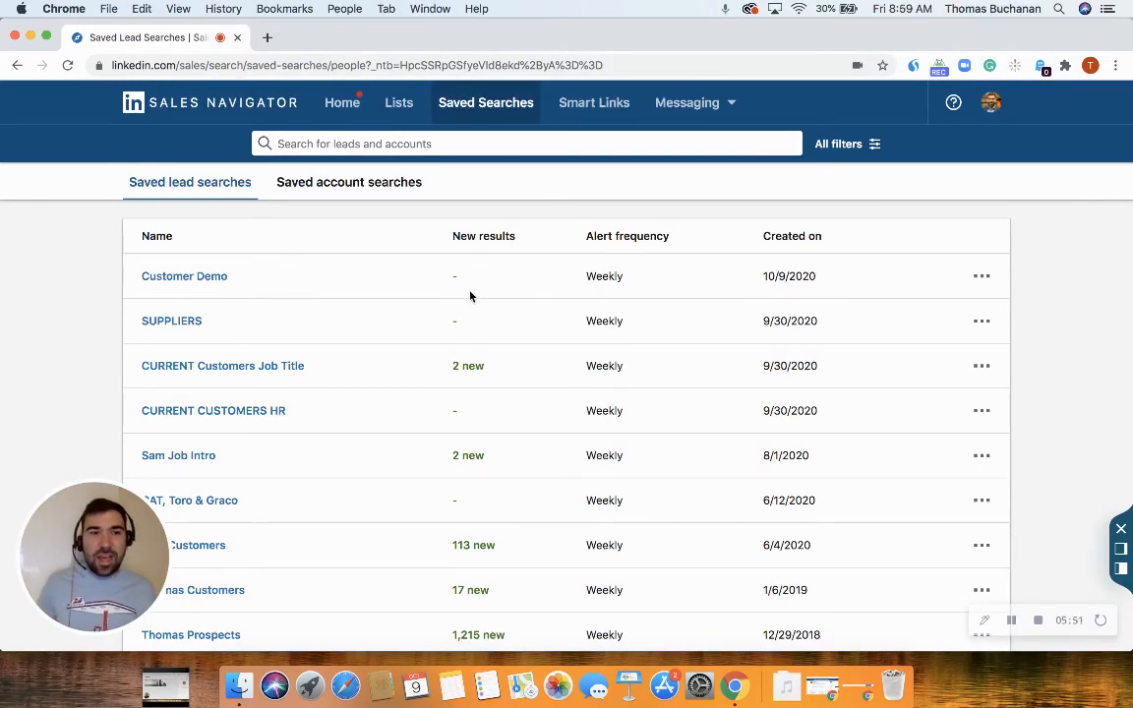
- Open the new results of the CURRENT Customers Job Title saved search and examine its leads, past companies and title filters
left_click(474, 365)
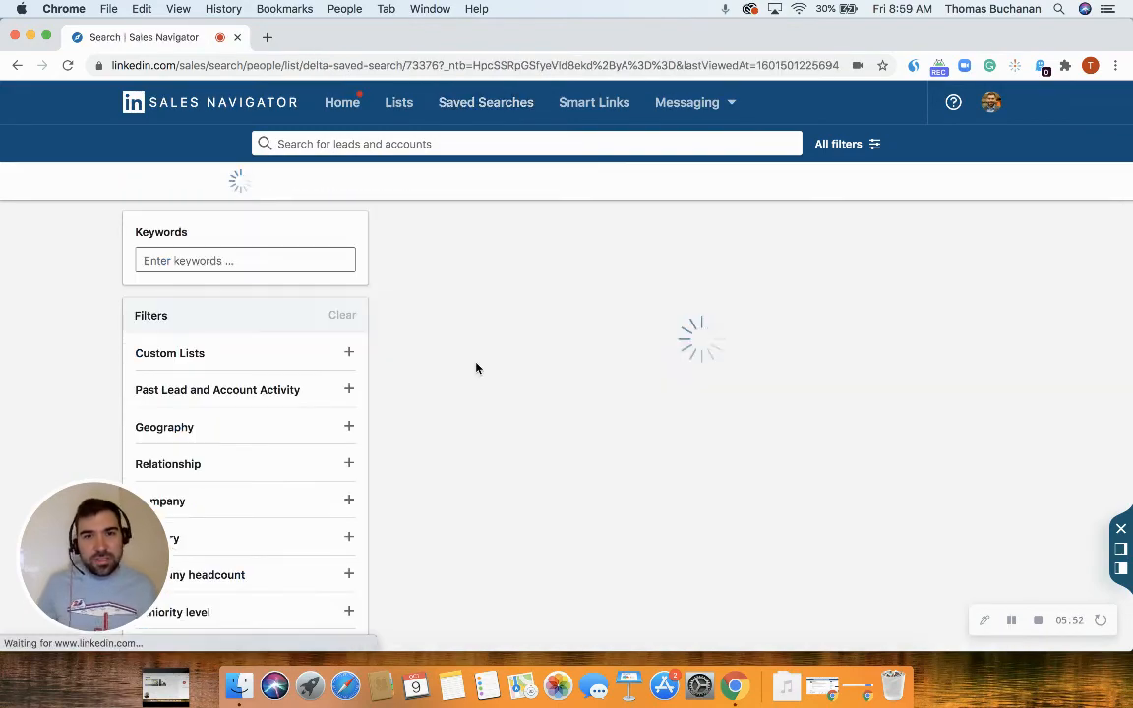
scroll(437, 413, "down", 5)
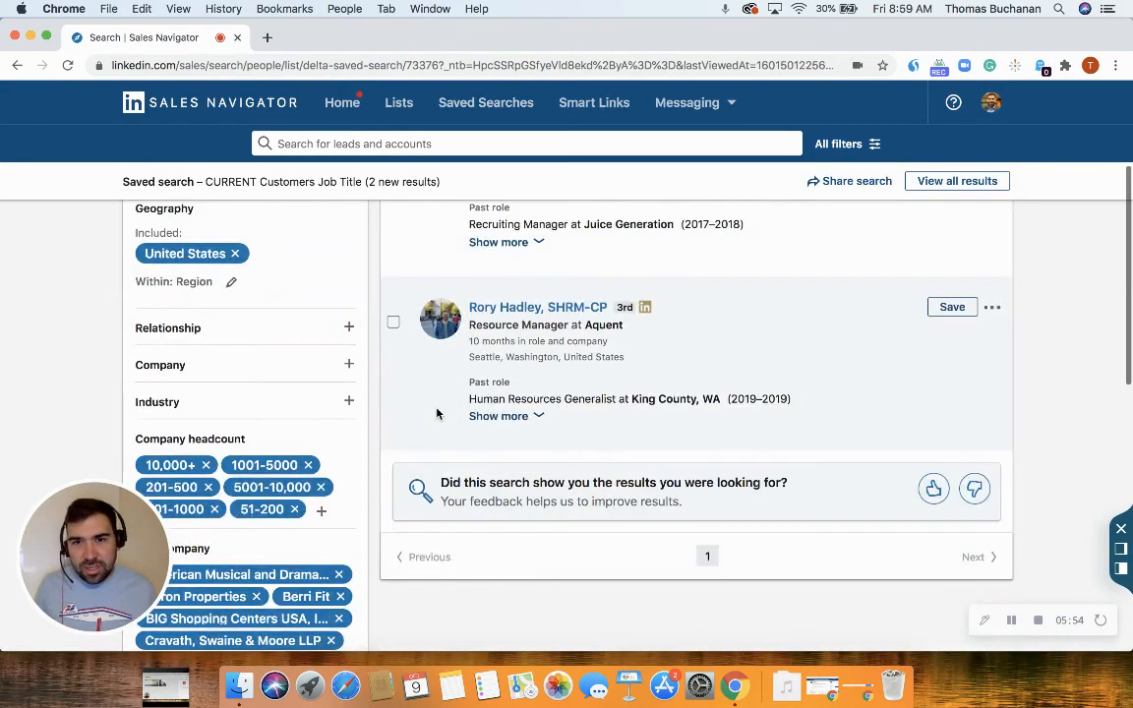
scroll(436, 411, "up", 5)
scroll(439, 409, "down", 10)
scroll(423, 394, "up", 4)
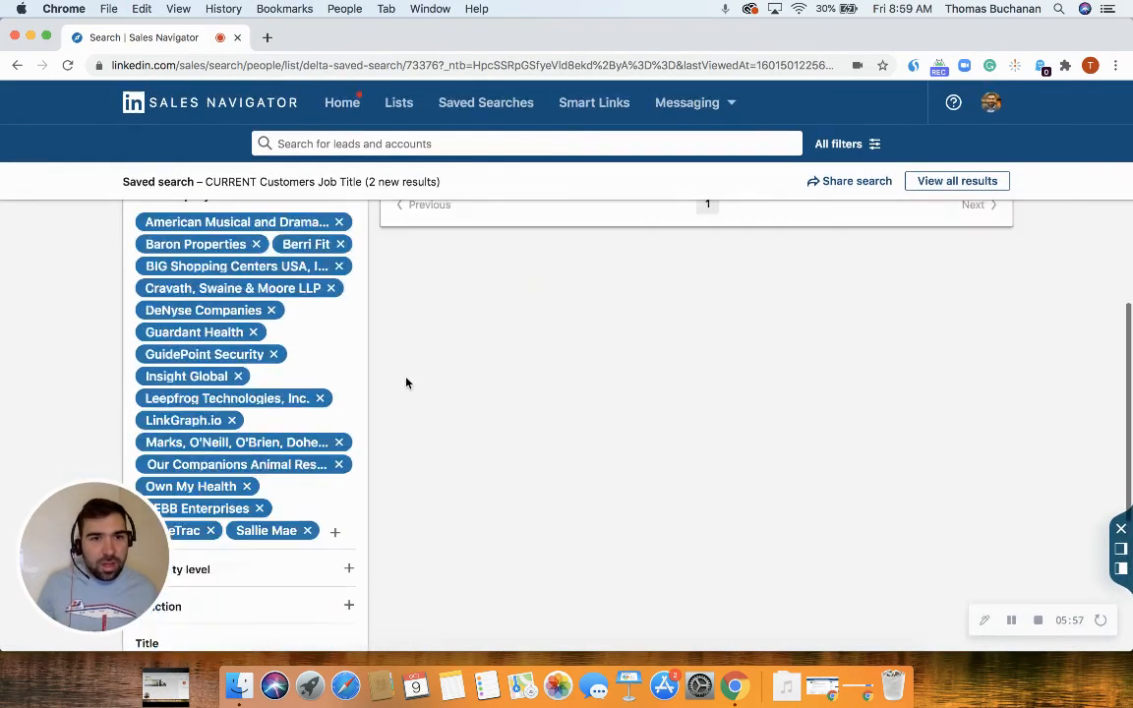
scroll(404, 385, "down", 4)
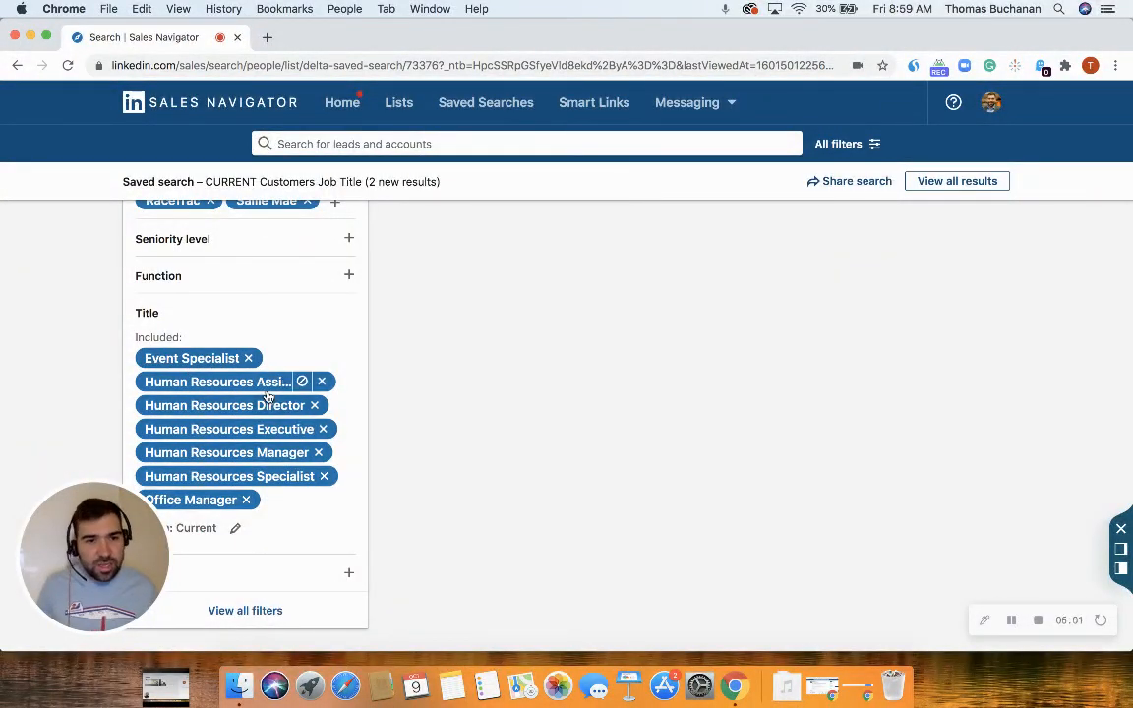
scroll(313, 356, "up", 6)
scroll(319, 358, "down", 10)
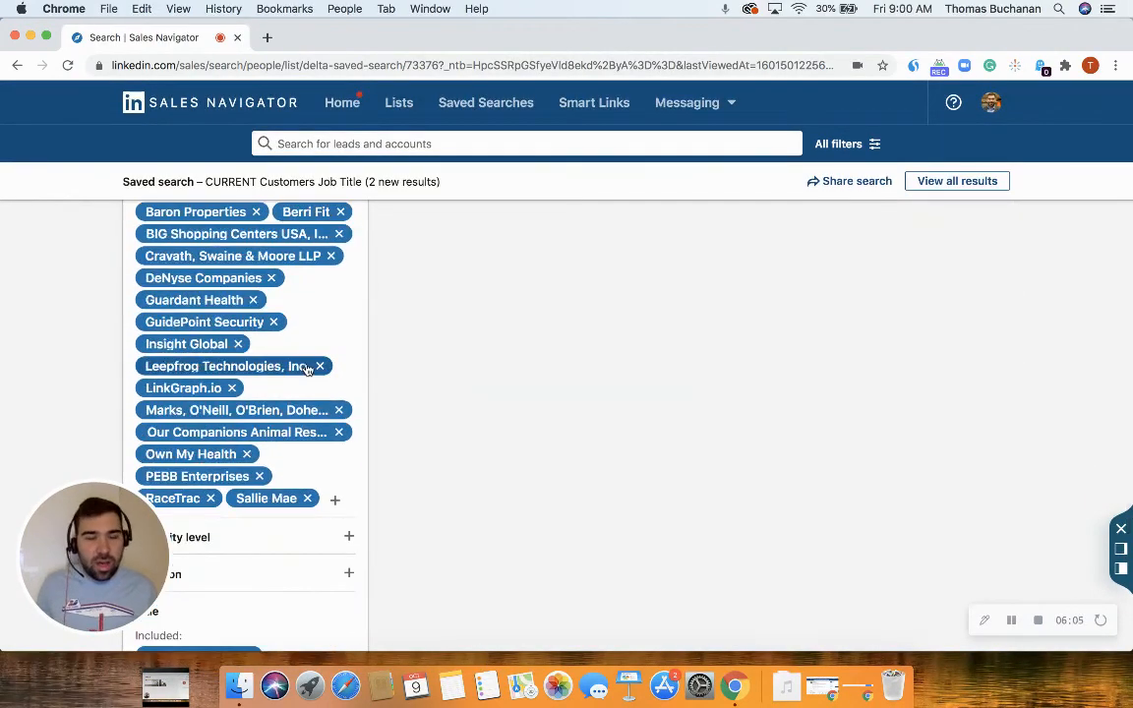
scroll(305, 368, "up", 10)
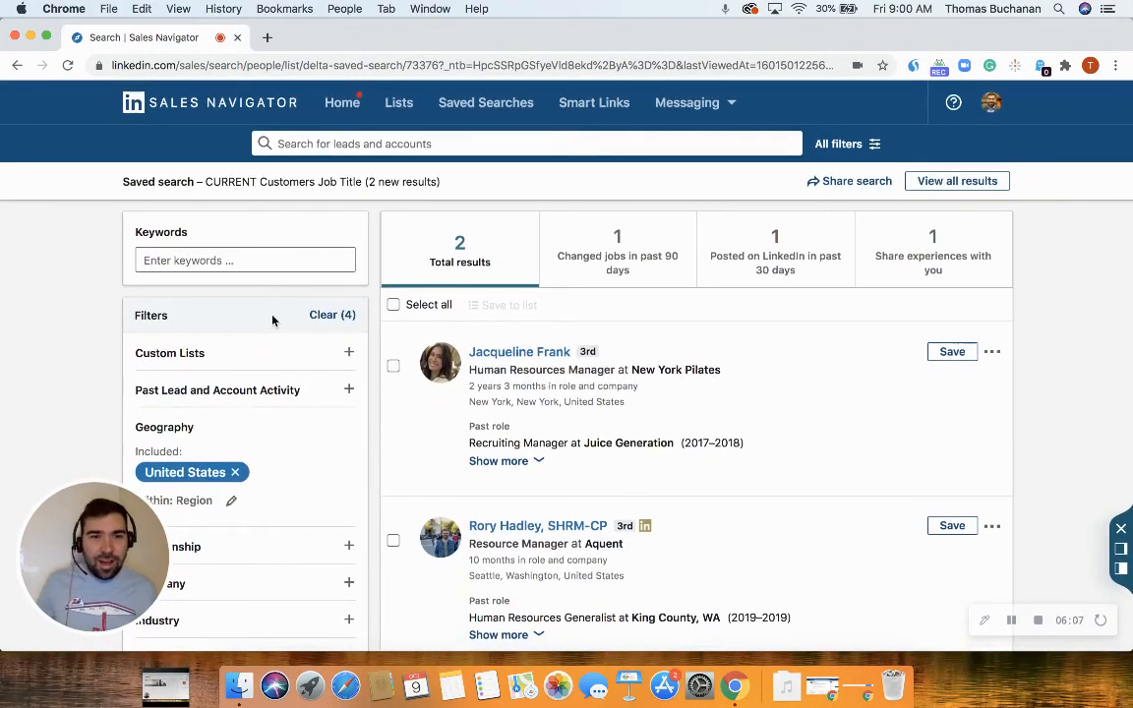